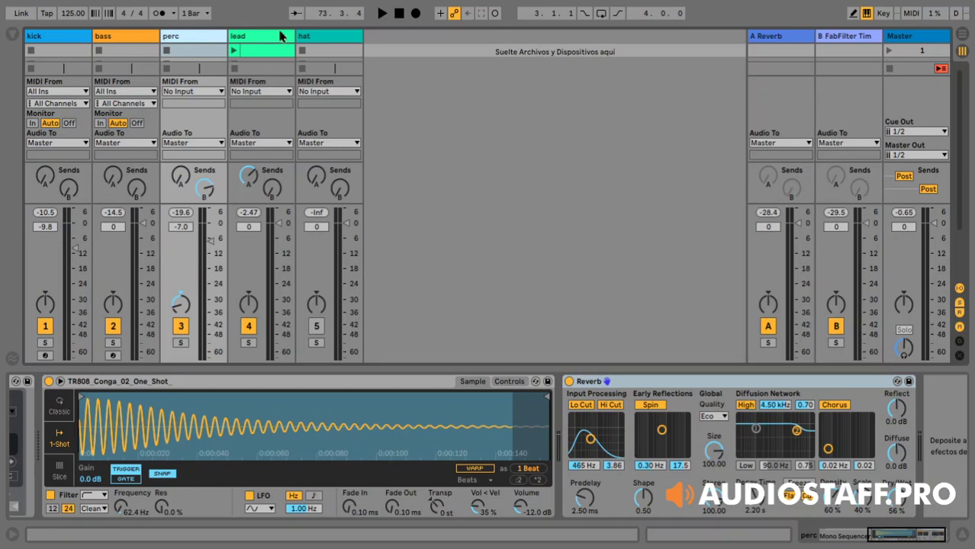
Add the Mono Sequencer Max for Live device in front of the closed hi-hat instrument on the hat track
left_click(277, 38)
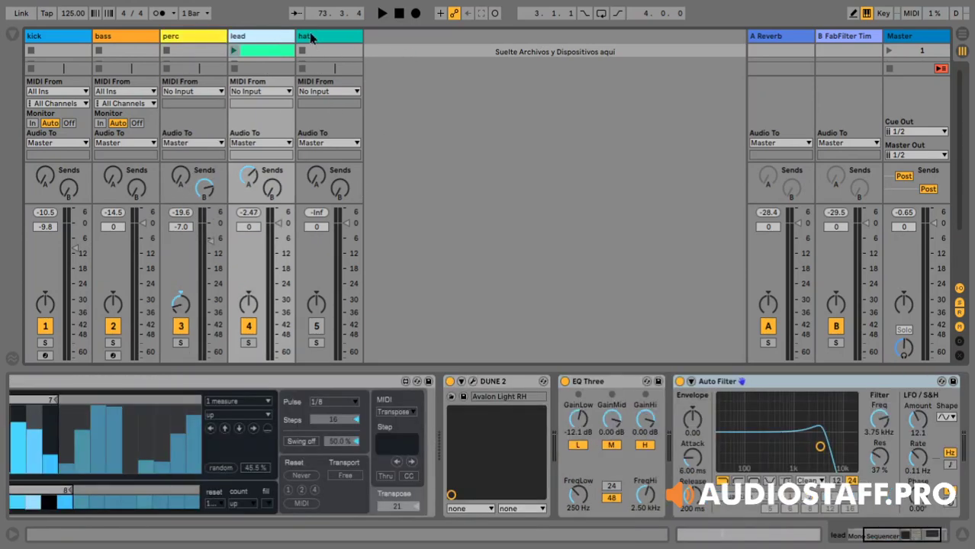
left_click(311, 38)
left_click(269, 41)
left_click(315, 39)
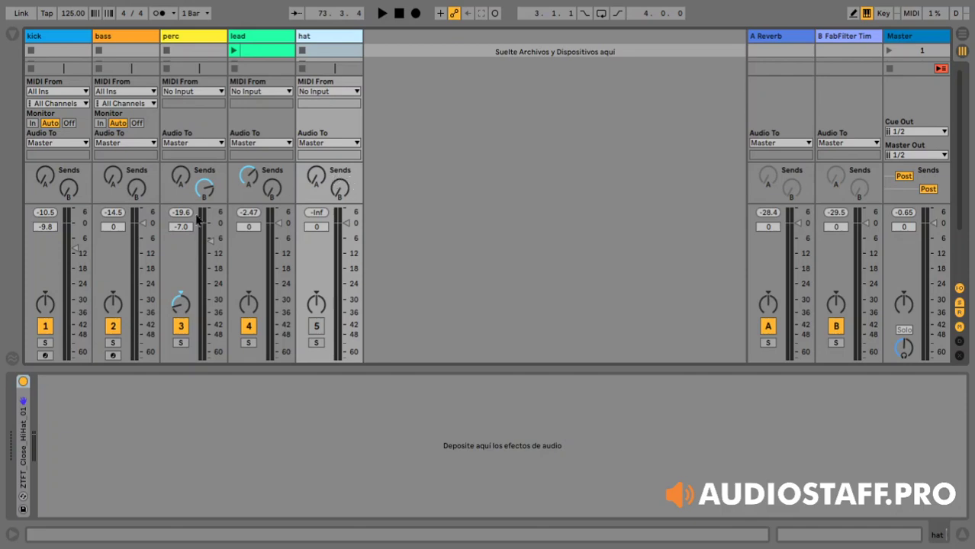
left_click(12, 37)
left_click(609, 41)
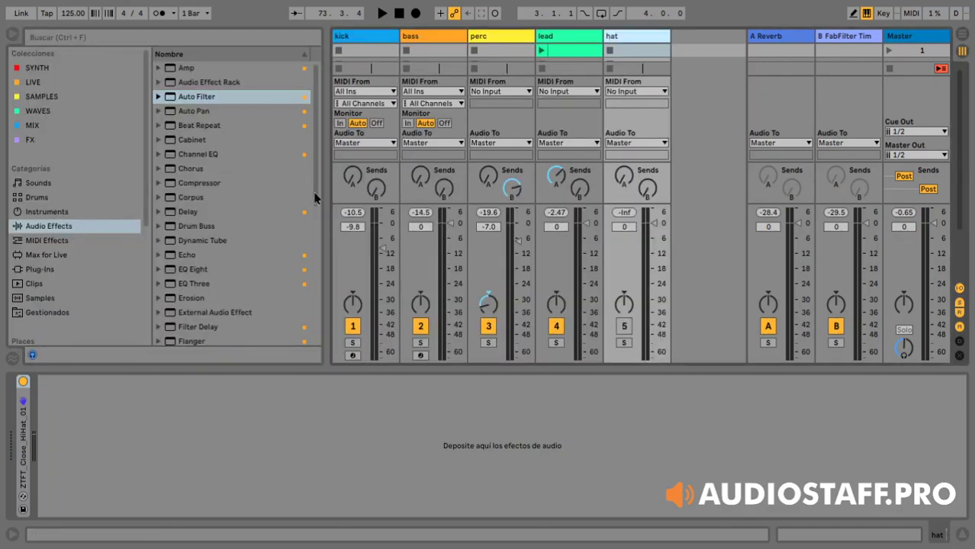
scroll(114, 217, "down", 5)
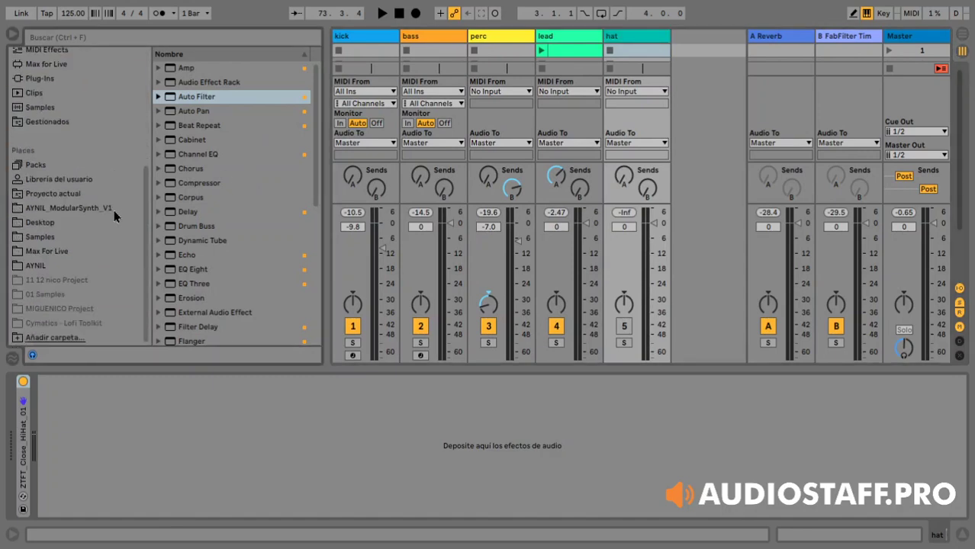
left_click(46, 251)
left_click_drag(200, 156, 134, 418)
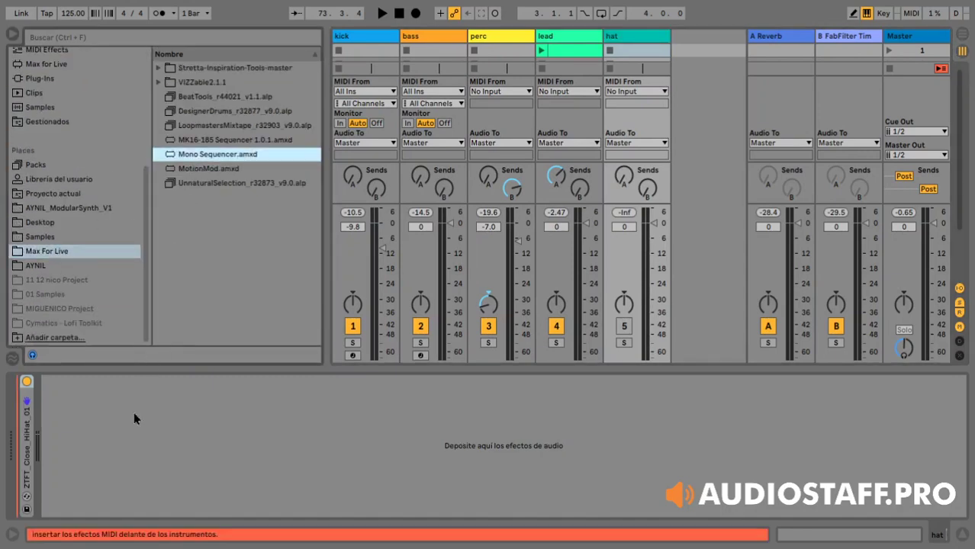
left_click(14, 35)
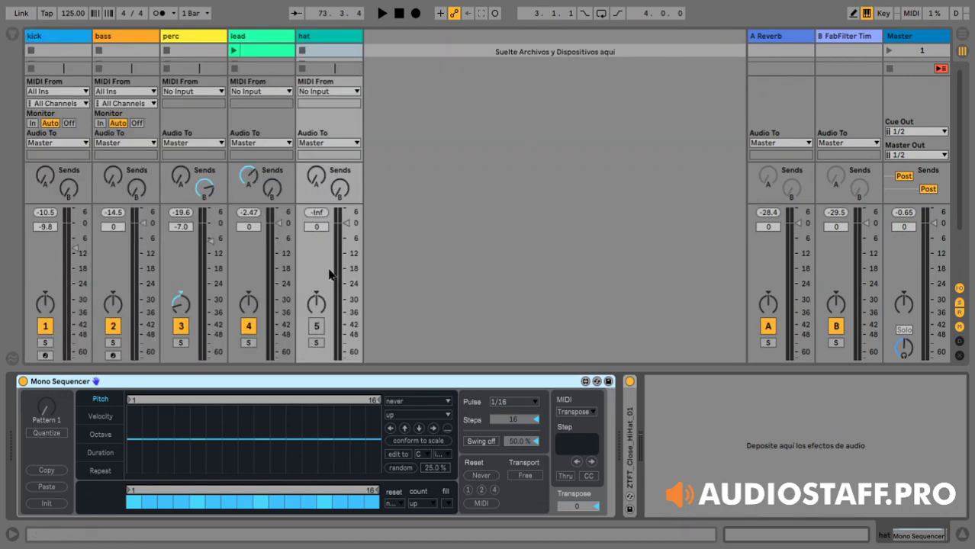
Activate the hat track, set its volume to -6.2 dB and audition it with the other tracks
left_click(383, 14)
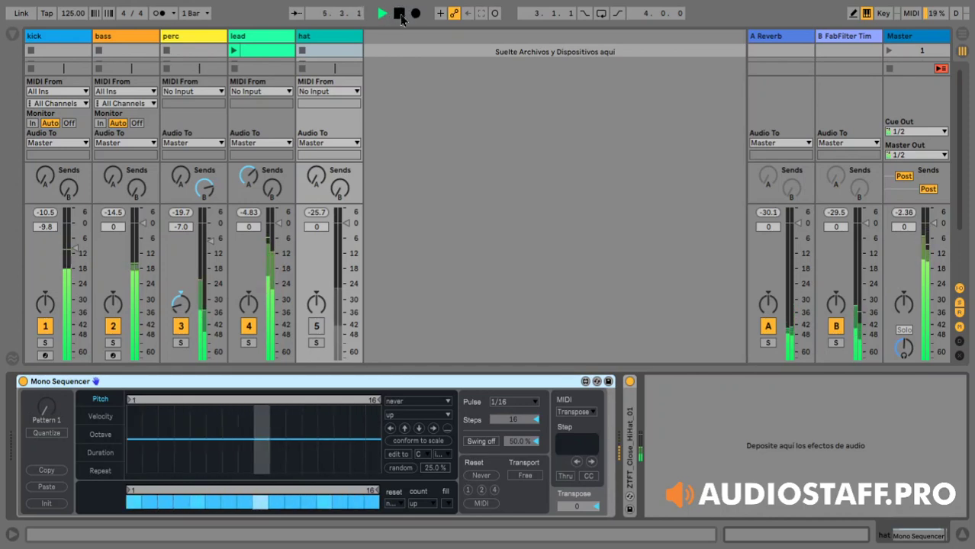
left_click(400, 14)
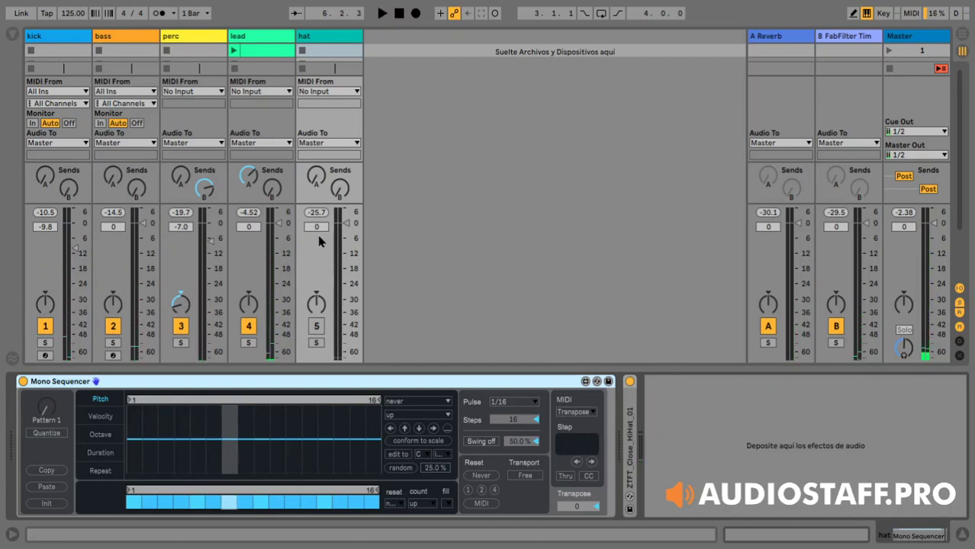
left_click(316, 328)
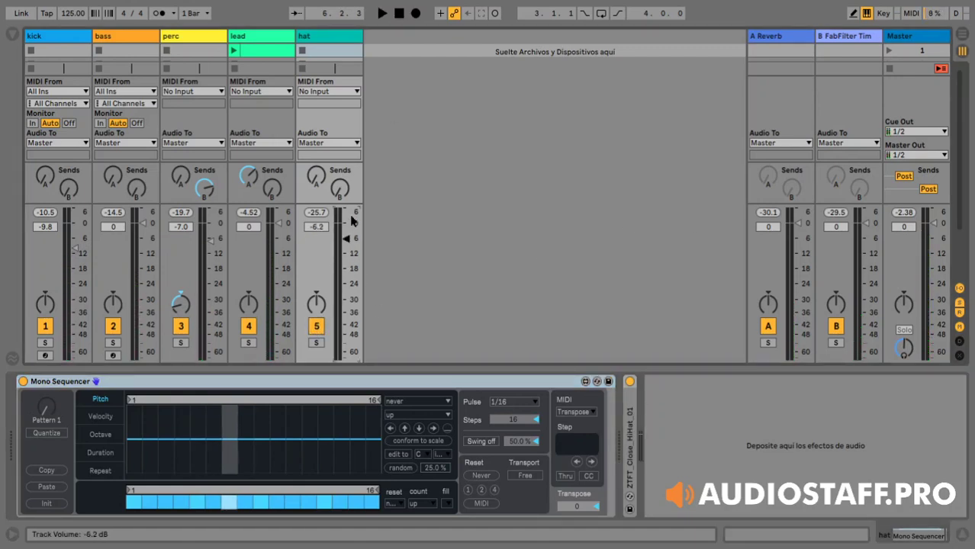
left_click(382, 13)
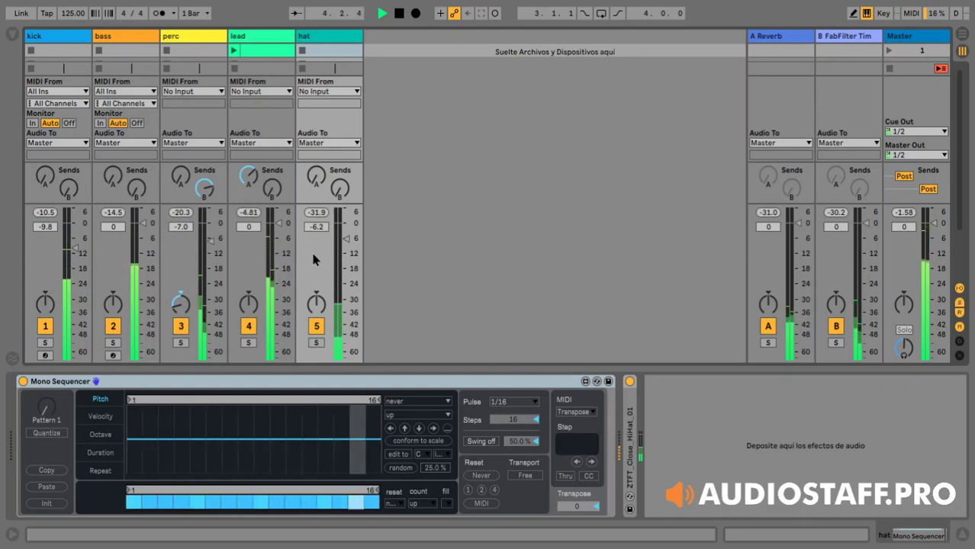
left_click(398, 13)
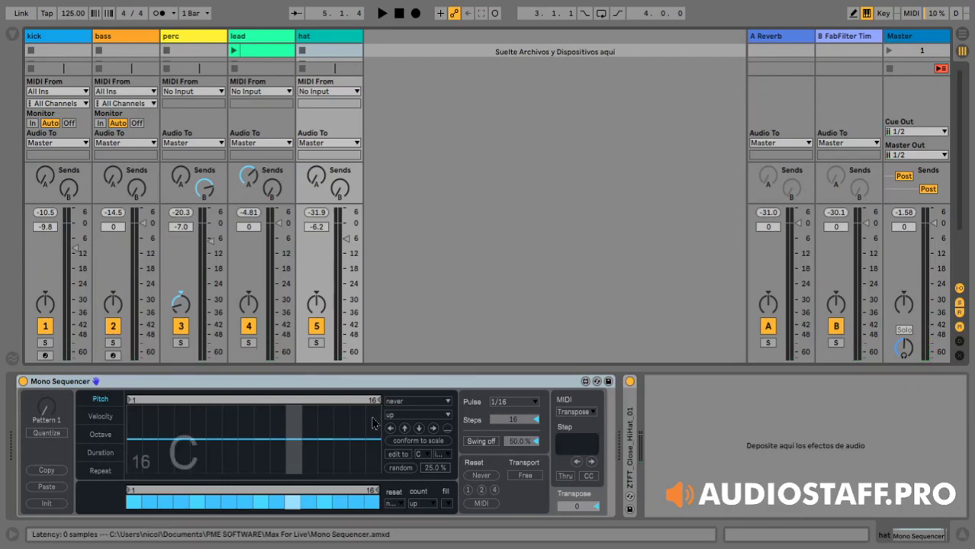
Randomize the velocity steps of the hat's Mono Sequencer by 25% and audition the pattern during playback
left_click(104, 435)
left_click(100, 454)
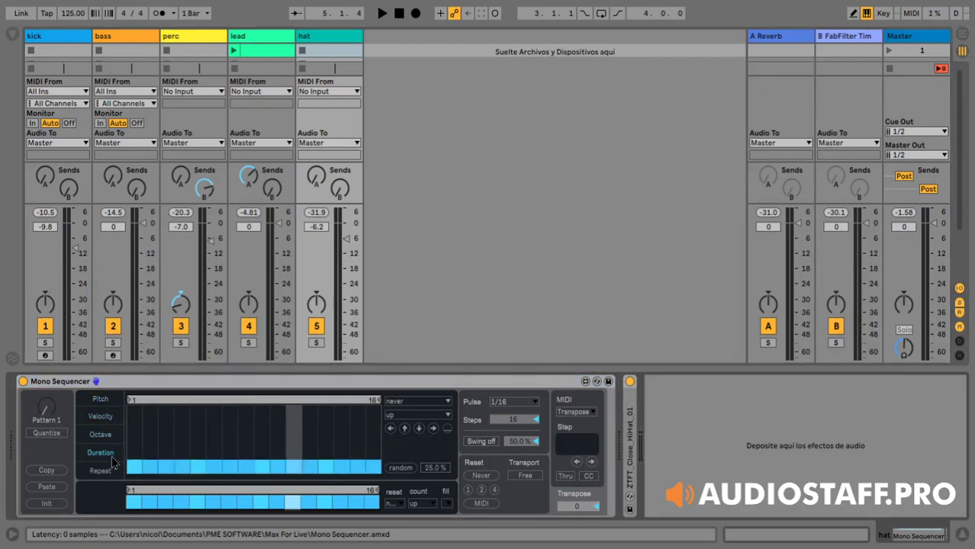
left_click(103, 471)
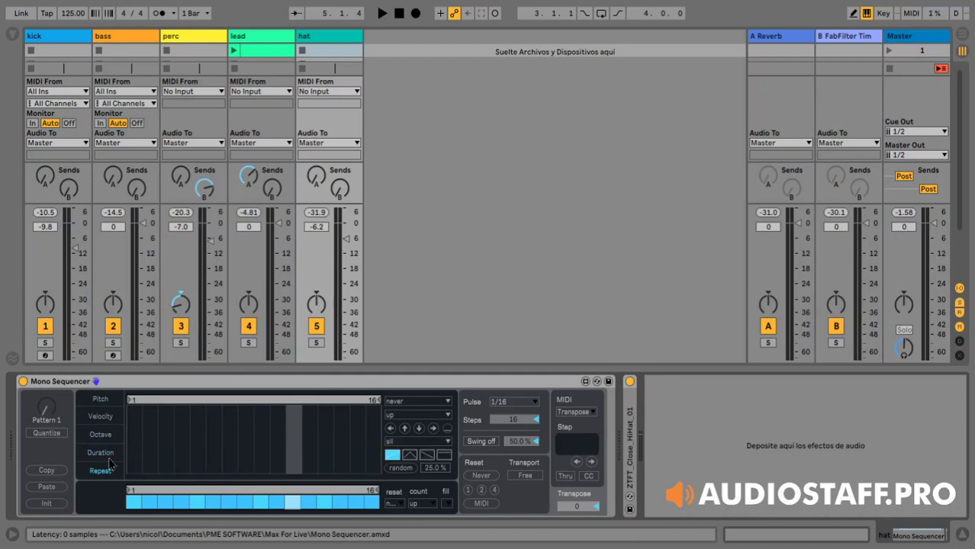
left_click(99, 403)
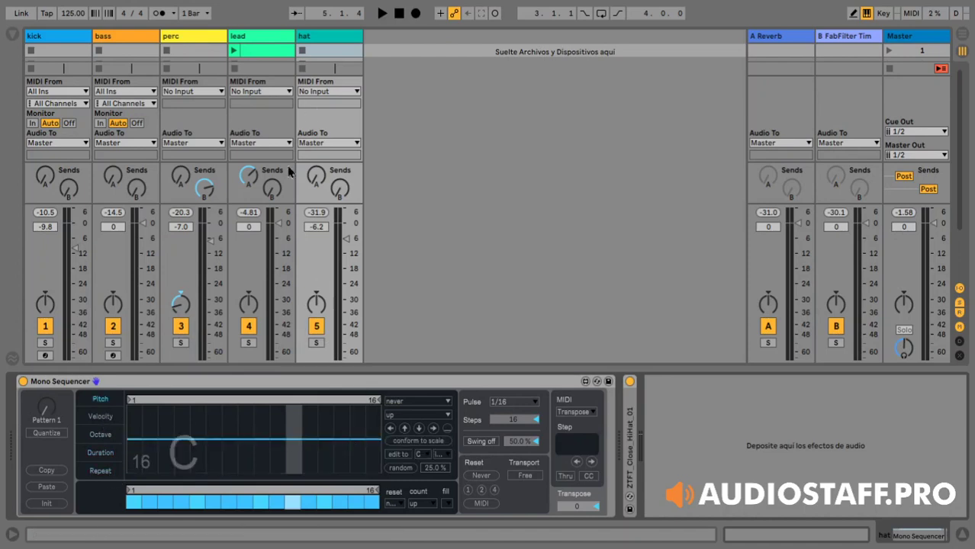
left_click(104, 418)
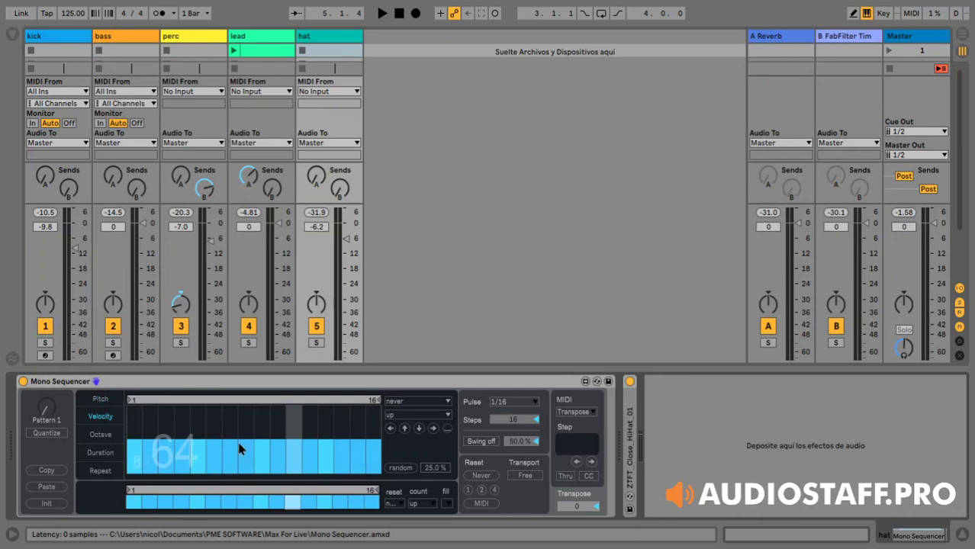
left_click(382, 14)
left_click(401, 468)
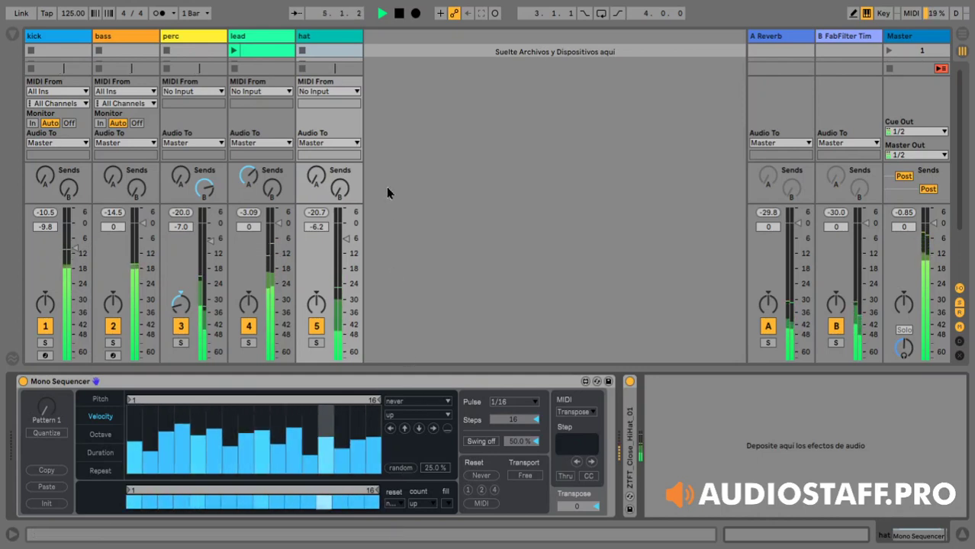
left_click(398, 14)
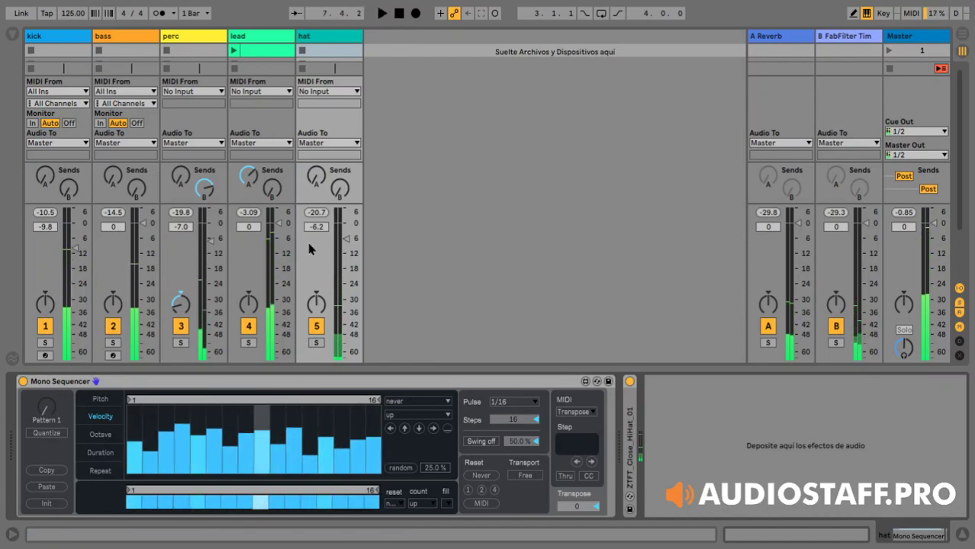
Shorten the hat sequencer's Octave loop to three steps, raising the second step and setting the third to -1
left_click(101, 435)
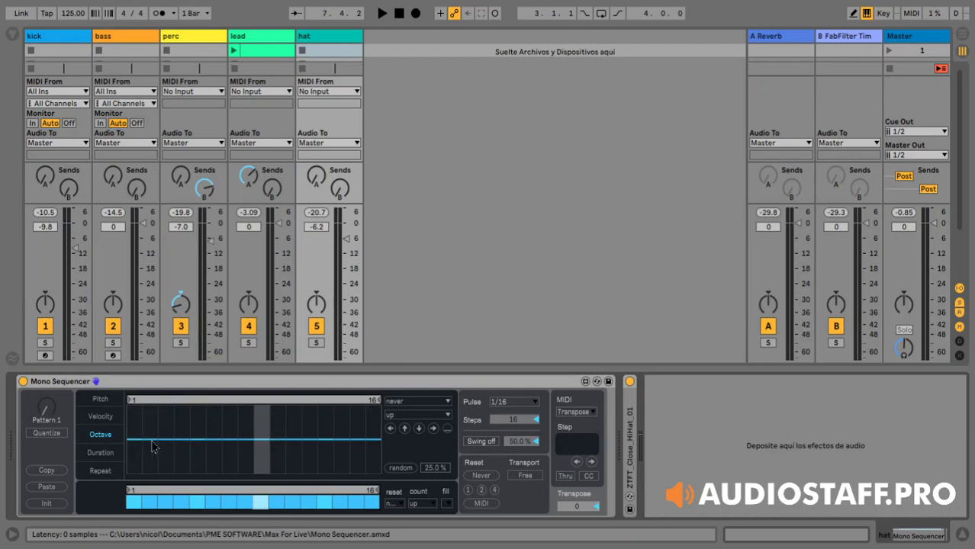
left_click_drag(379, 397, 182, 416)
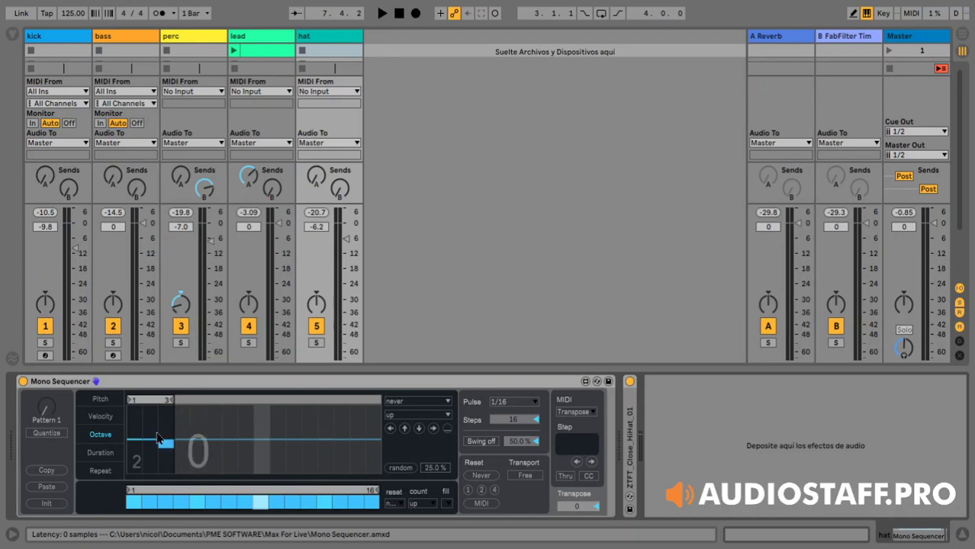
left_click_drag(150, 437, 150, 424)
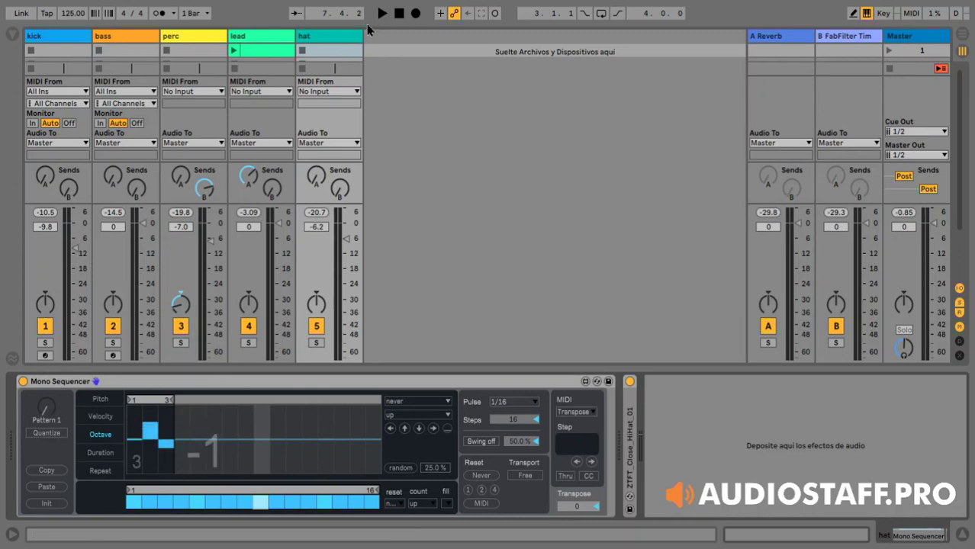
During playback, set the hat track's volume to -2.0 dB and extend its Octave loop to five steps
left_click(381, 13)
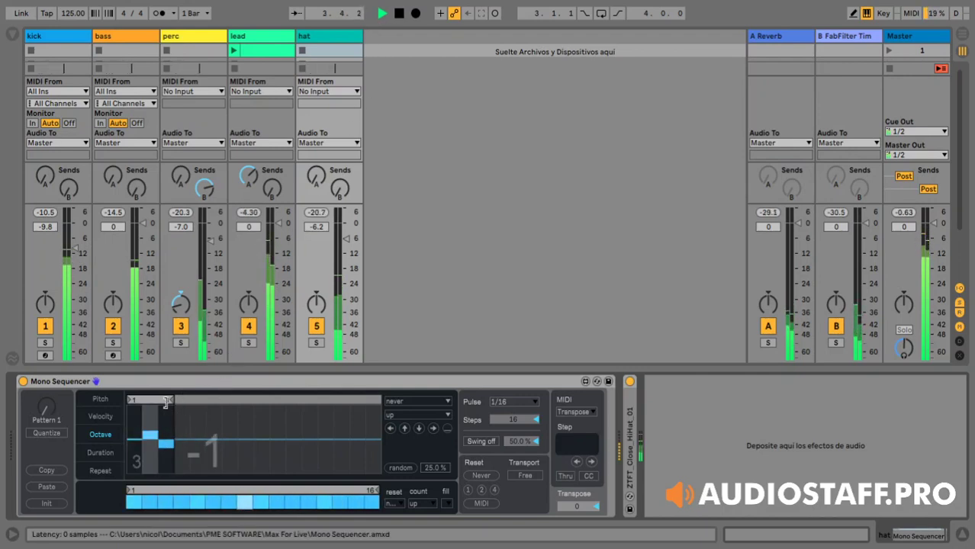
left_click_drag(346, 238, 345, 234)
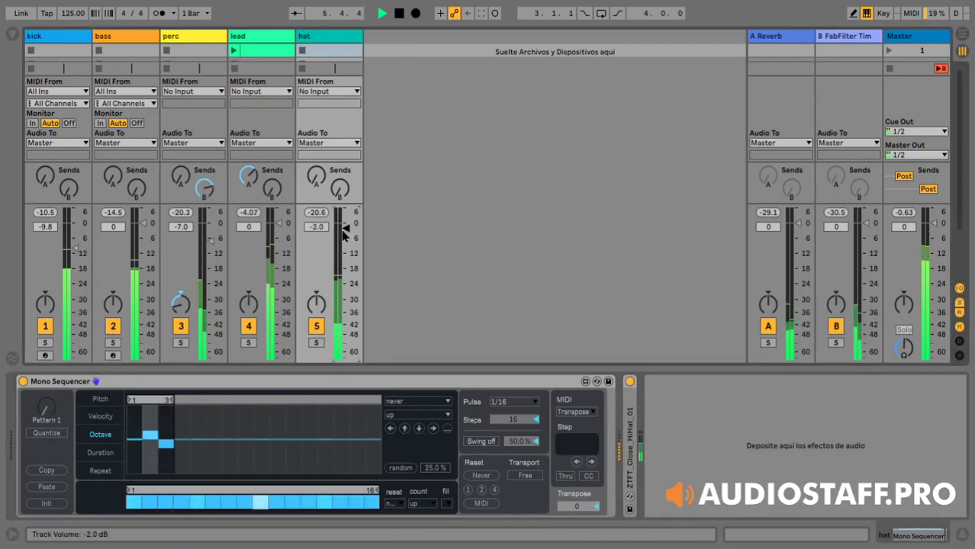
left_click(400, 20)
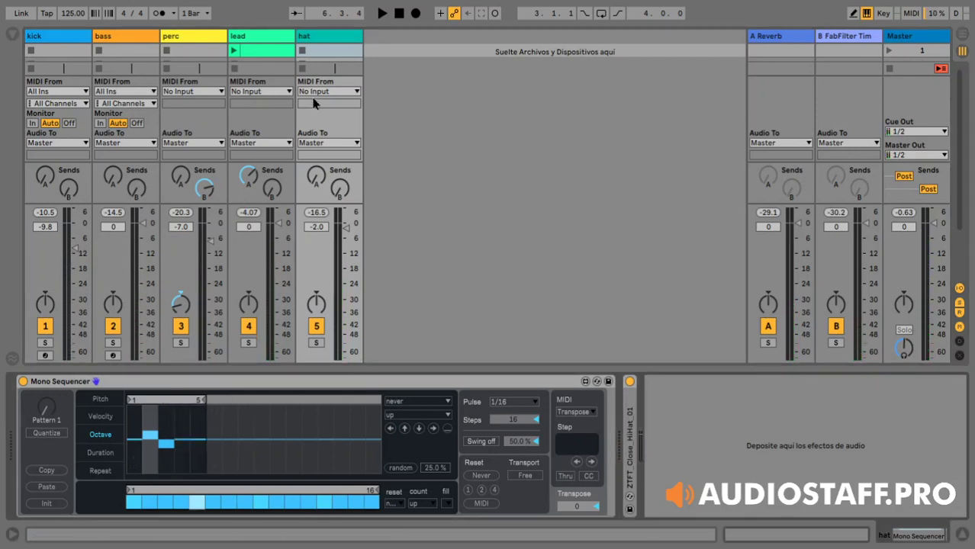
Raise the fifth Octave step of the hat sequencer by one octave while auditioning the set
left_click(383, 15)
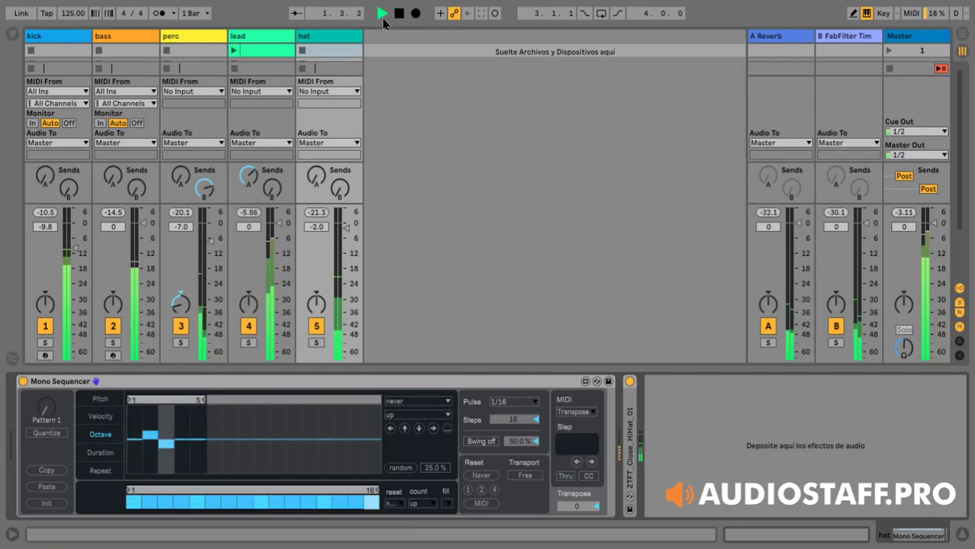
left_click_drag(197, 440, 200, 416)
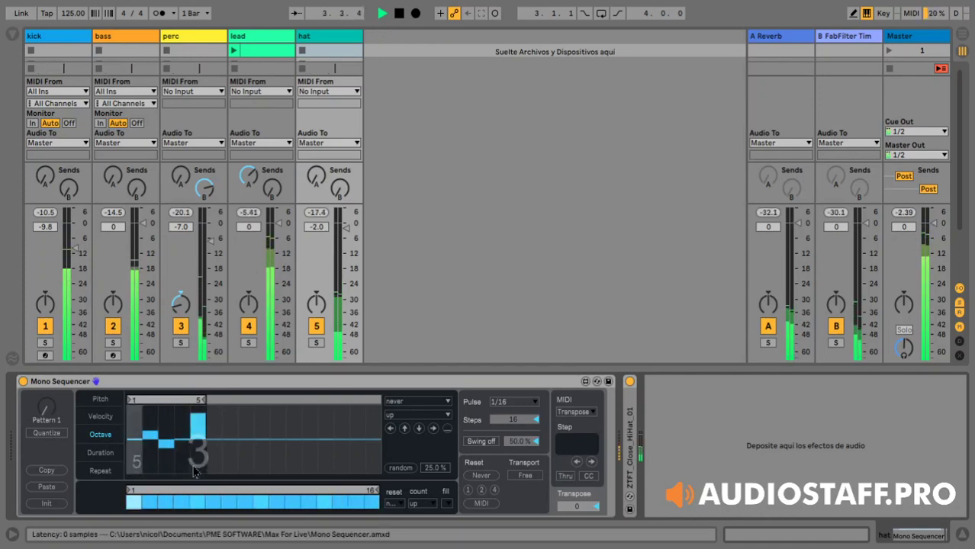
left_click(200, 437)
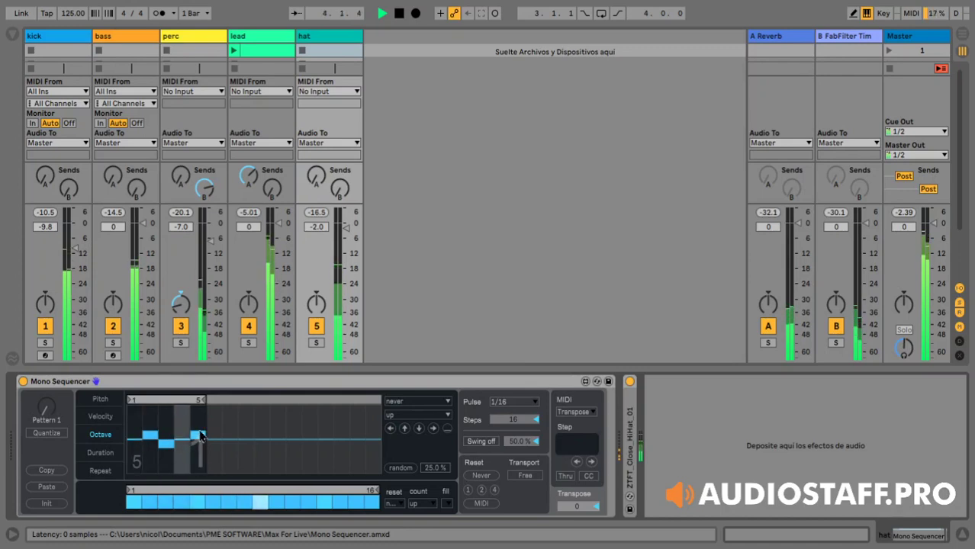
left_click(398, 13)
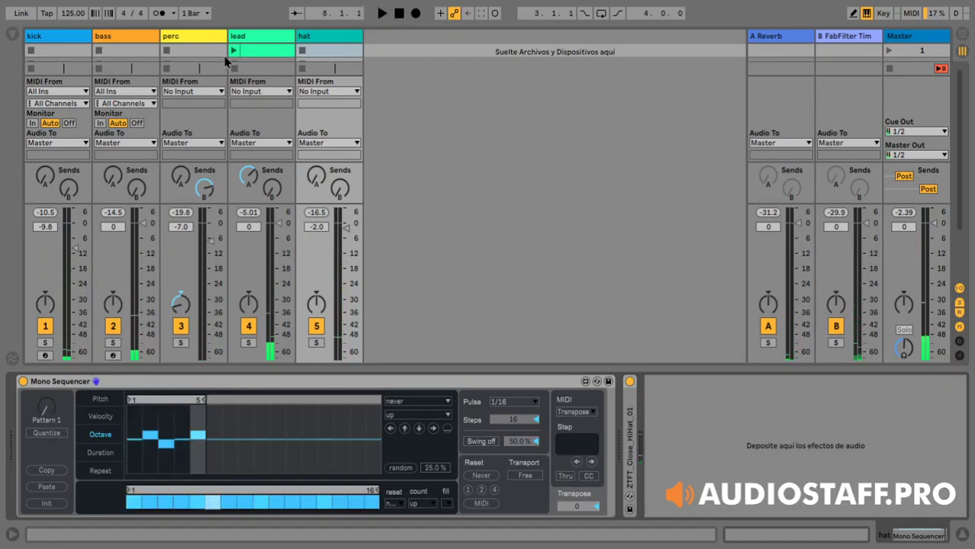
Review the device chains of the lead, perc and bass tracks, including the Mono Sequencer on the bass track
left_click(204, 47)
left_click(249, 36)
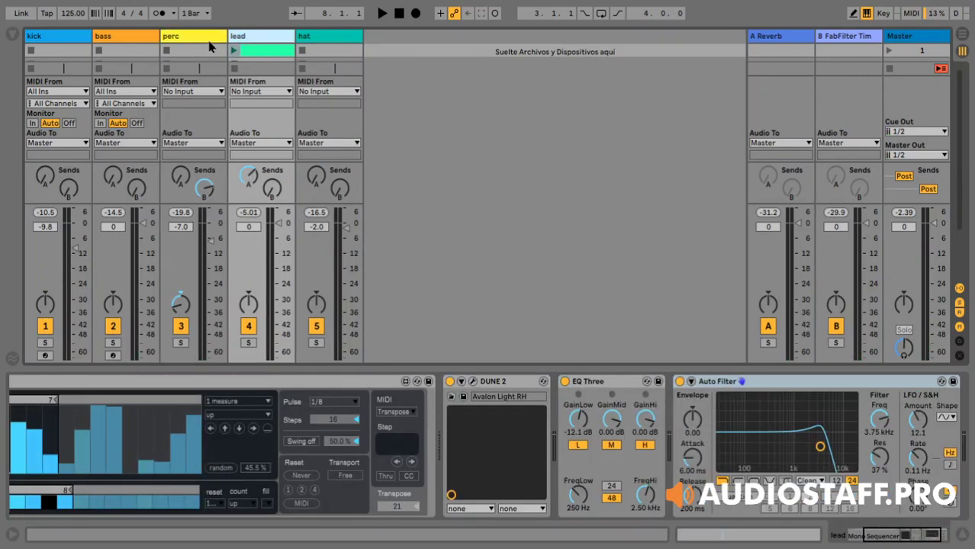
left_click(209, 43)
left_click(145, 40)
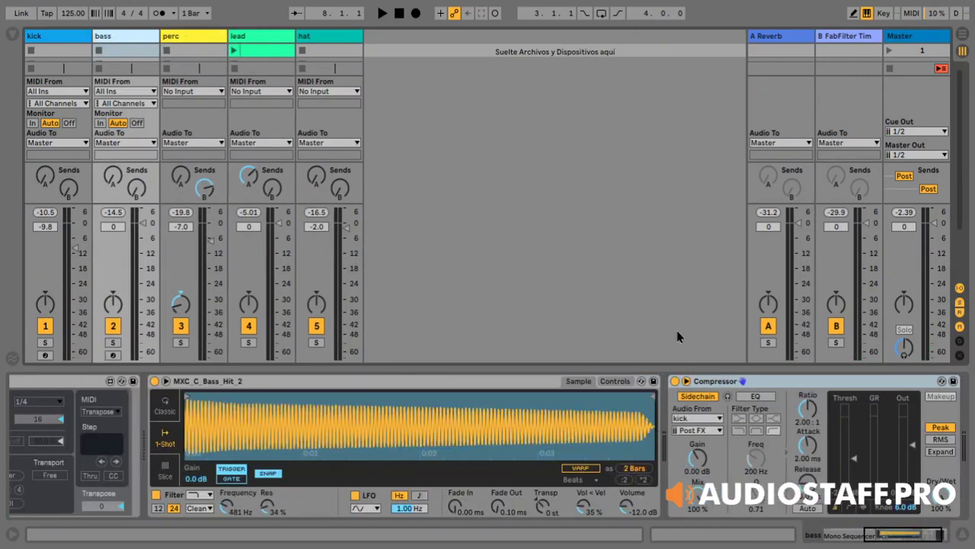
left_click_drag(898, 538, 685, 542)
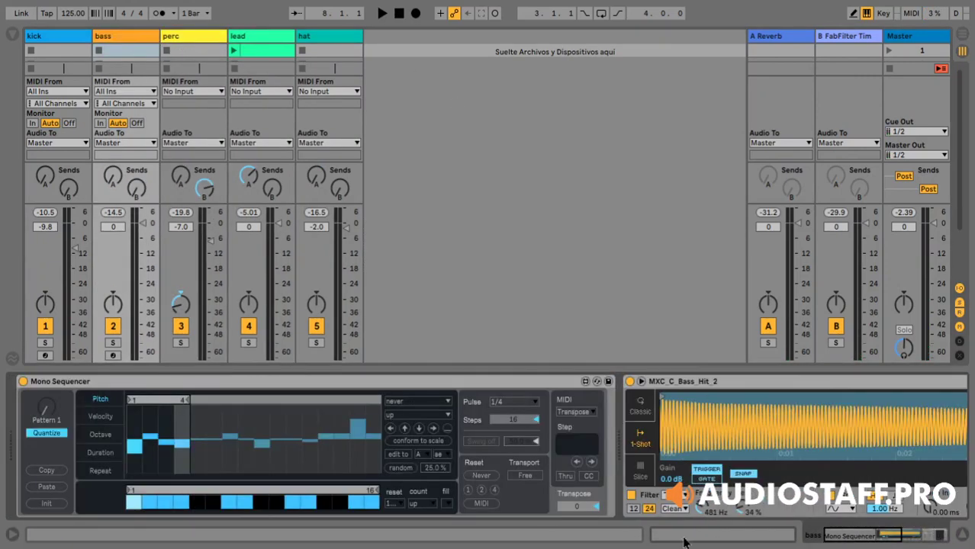
left_click(185, 44)
left_click(134, 43)
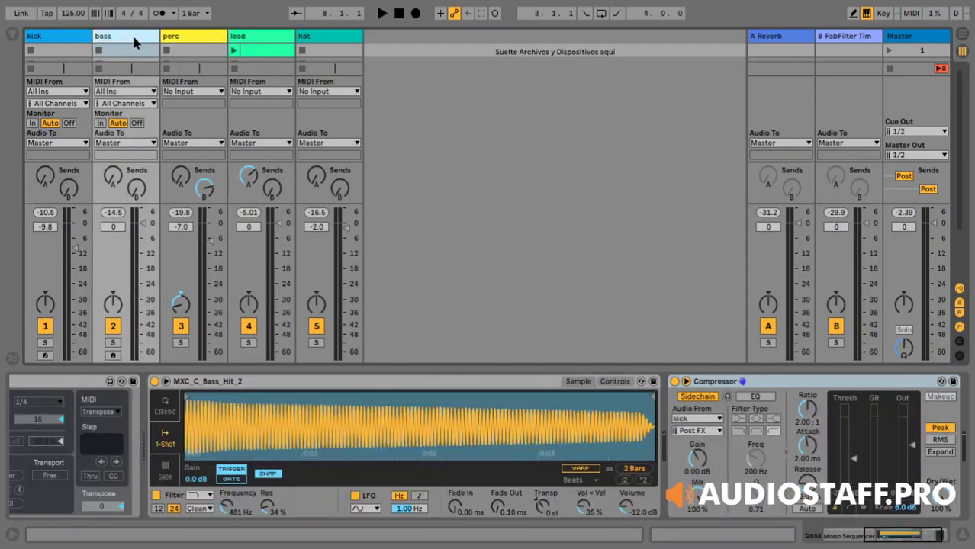
left_click(193, 38)
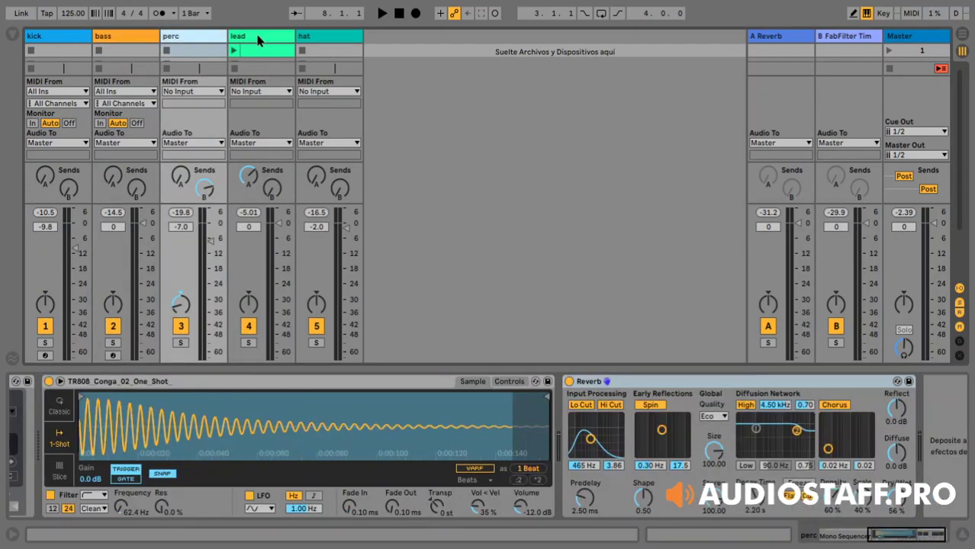
left_click(259, 39)
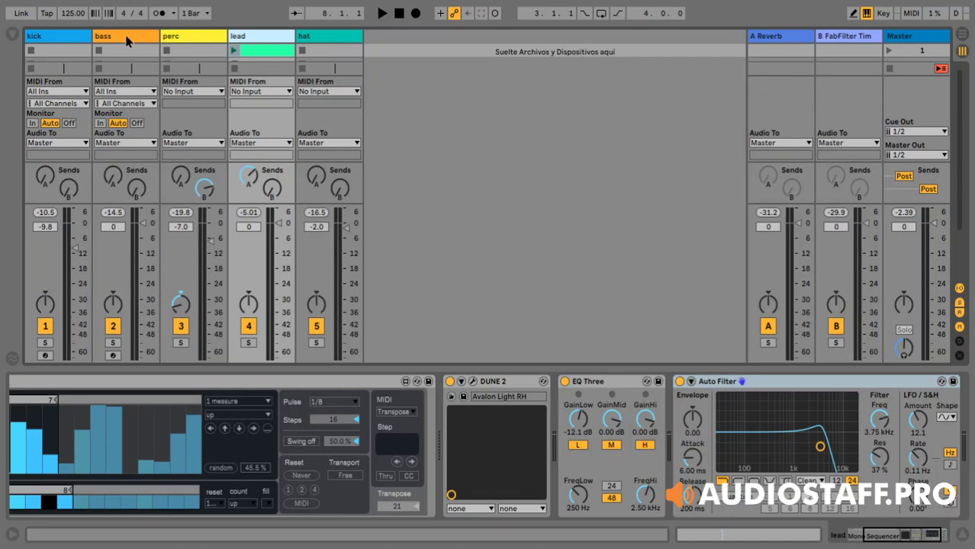
Select the bass track and hide the device view to make room for the clip slots
left_click(126, 42)
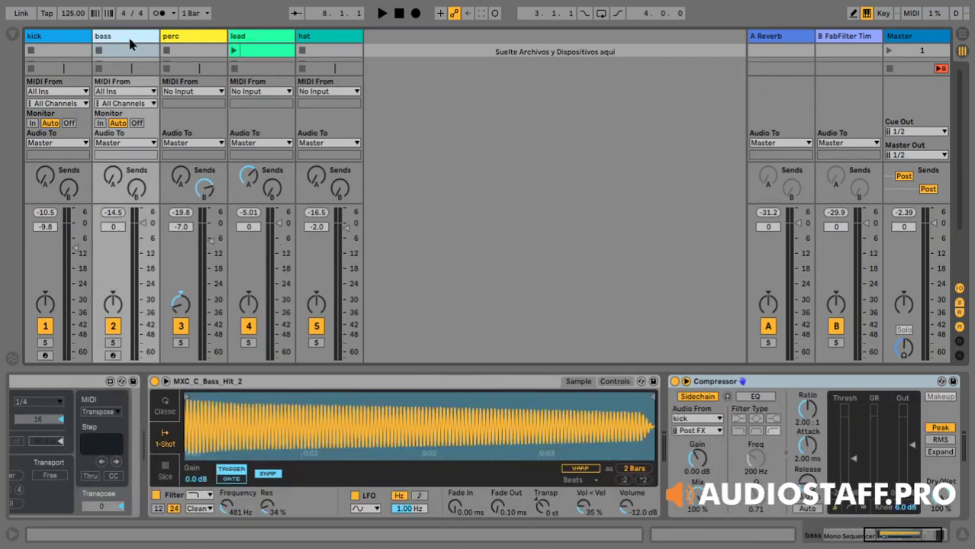
left_click(963, 537)
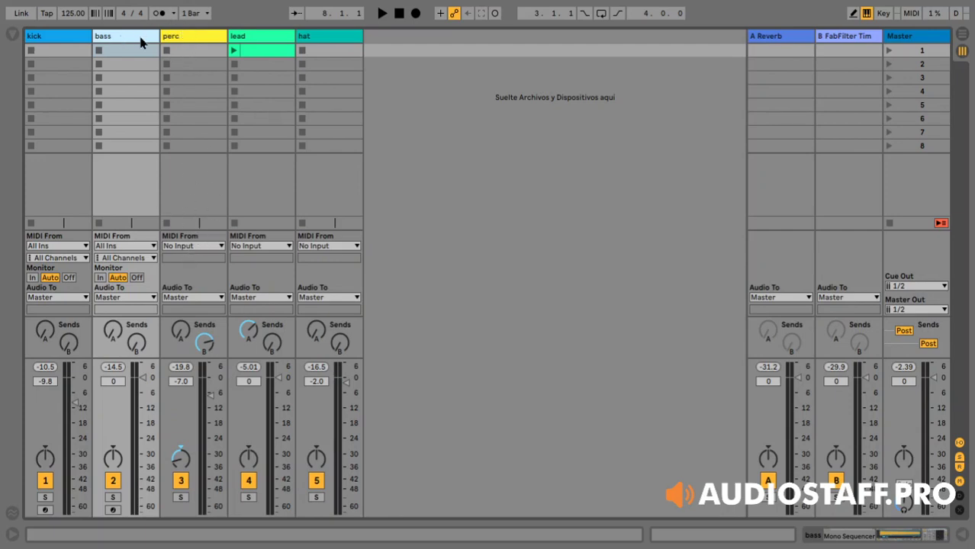
Route the MIDI input of the perc and lead tracks from the bass track
left_click(204, 246)
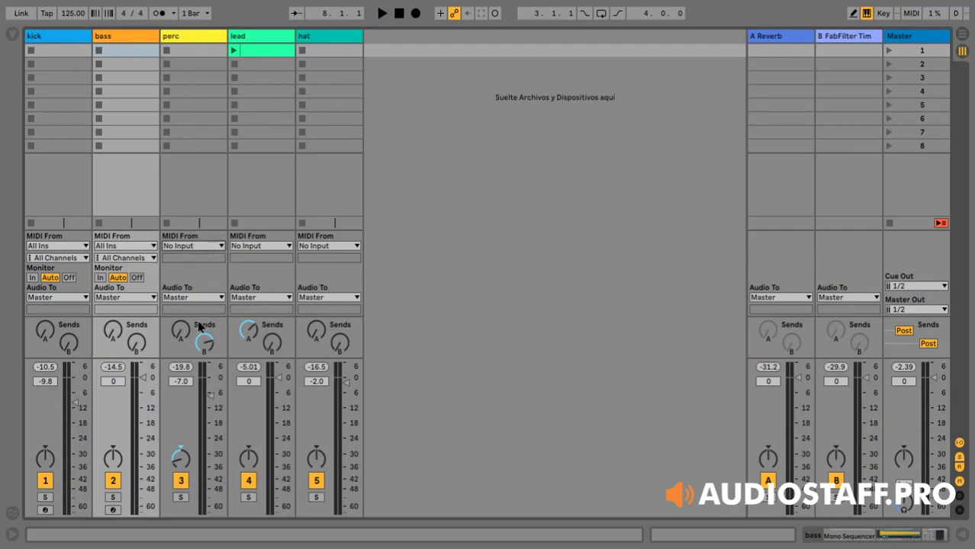
left_click(196, 343)
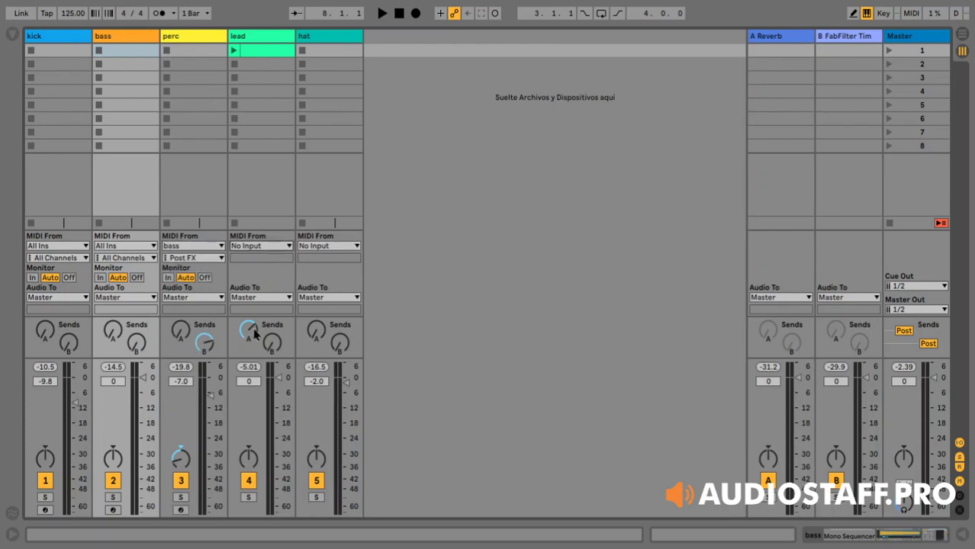
left_click(253, 343)
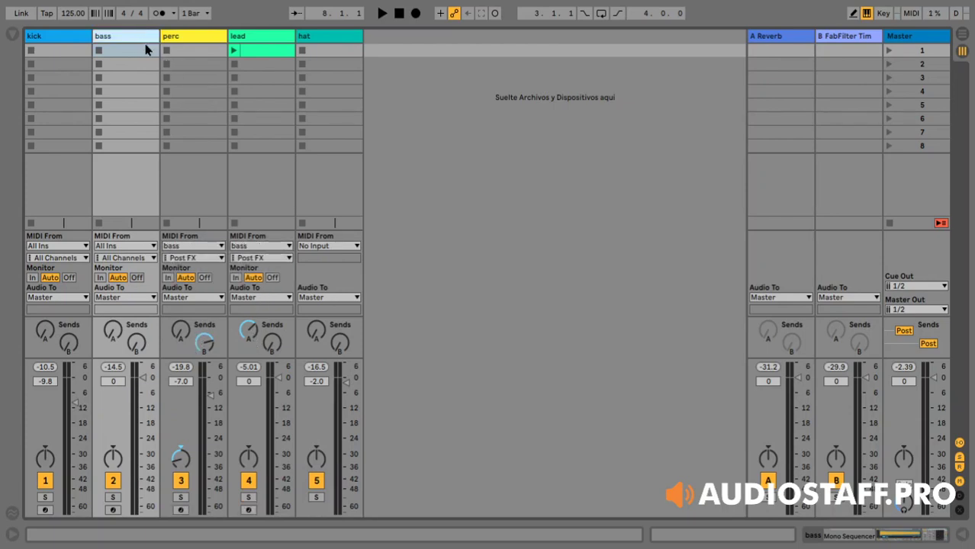
Set the Mono Sequencer's Transport to Sync on the bass, perc and lead tracks
double_click(143, 43)
left_click_drag(894, 533, 776, 539)
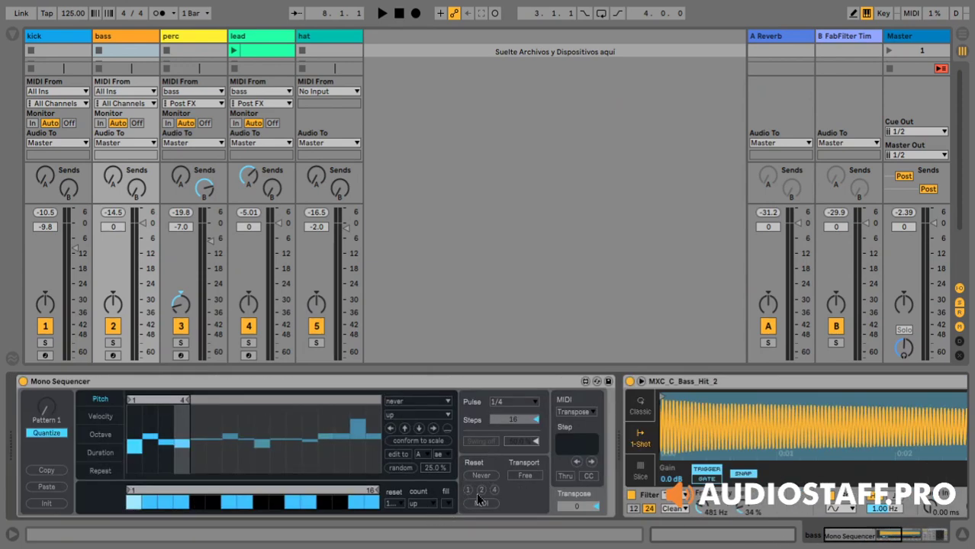
left_click(196, 43)
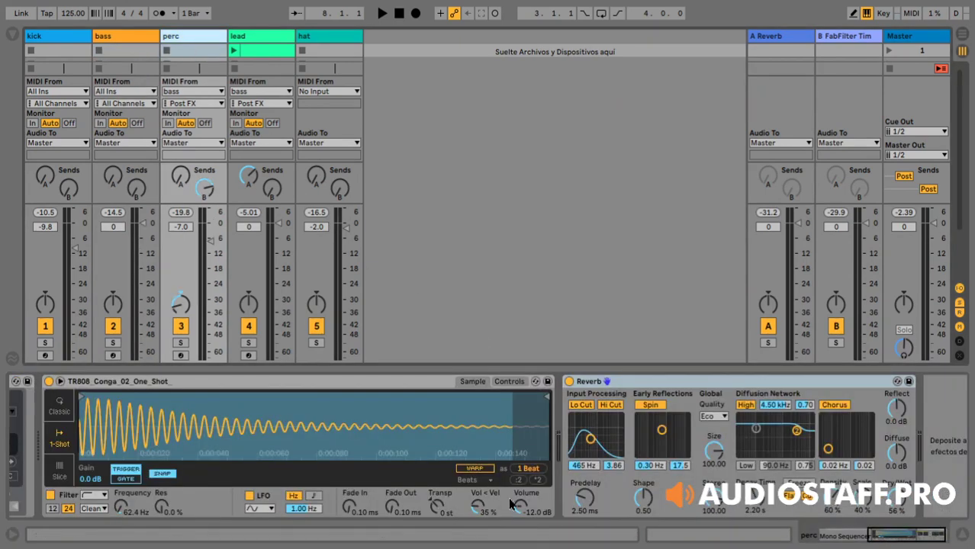
left_click_drag(874, 536, 824, 536)
left_click(526, 481)
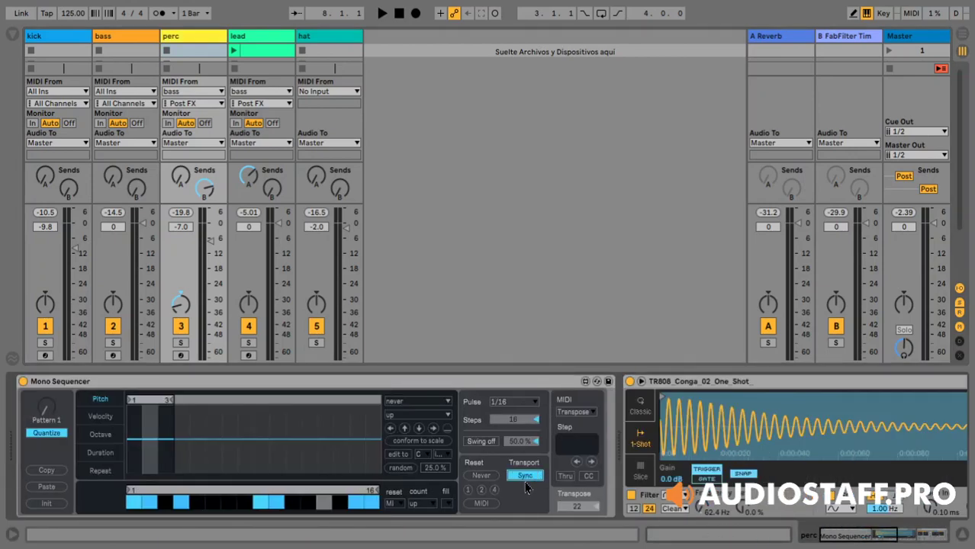
left_click(277, 60)
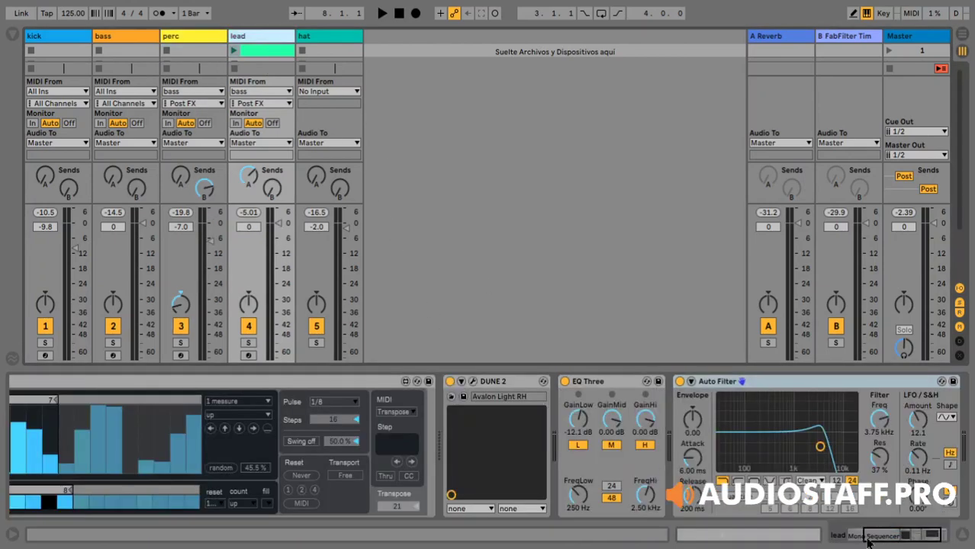
left_click_drag(868, 540, 797, 534)
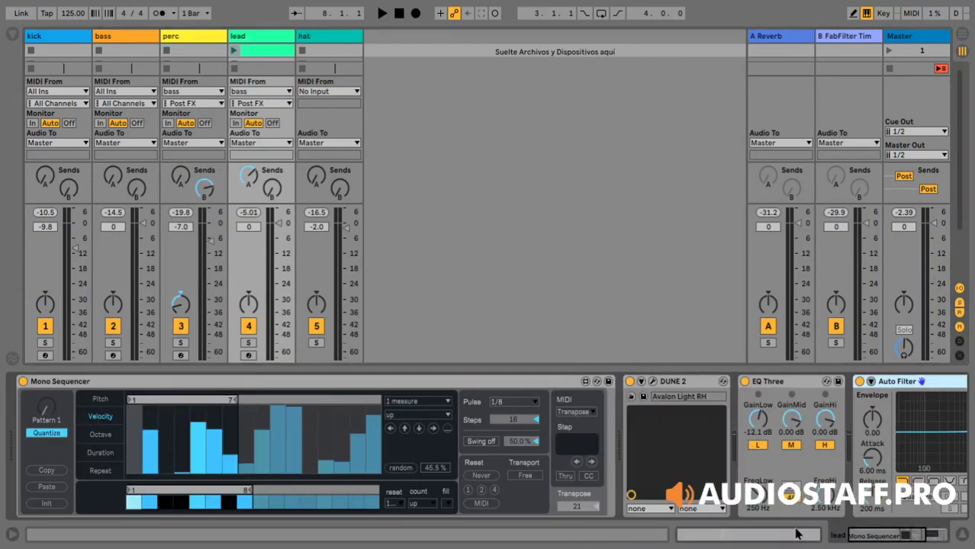
left_click(519, 478)
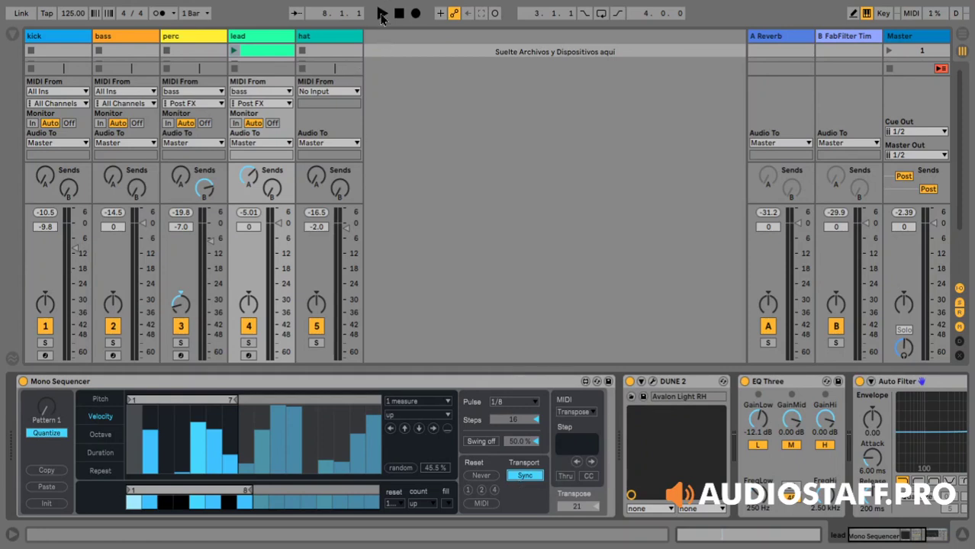
Set monitoring to In on the lead and perc tracks, auditioning the set before and after the change
left_click(381, 14)
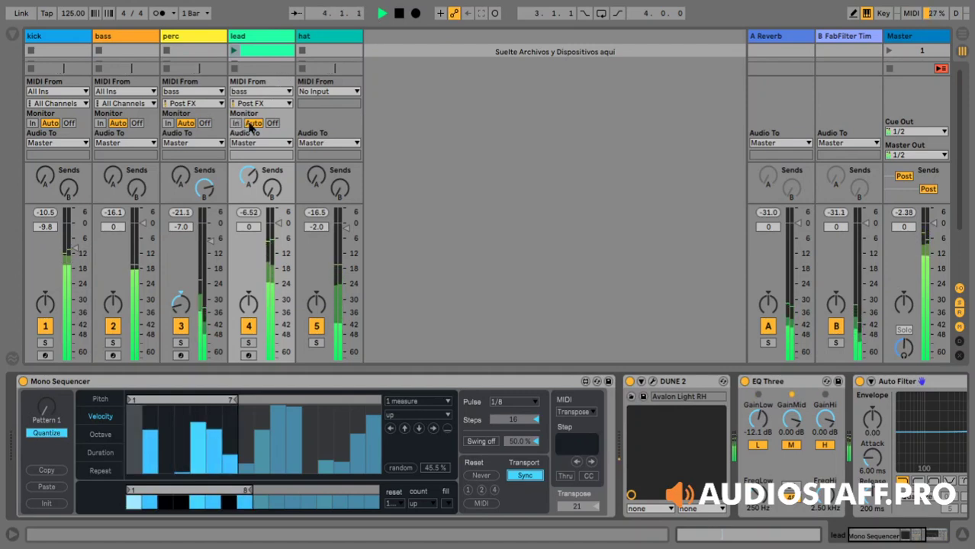
key("space")
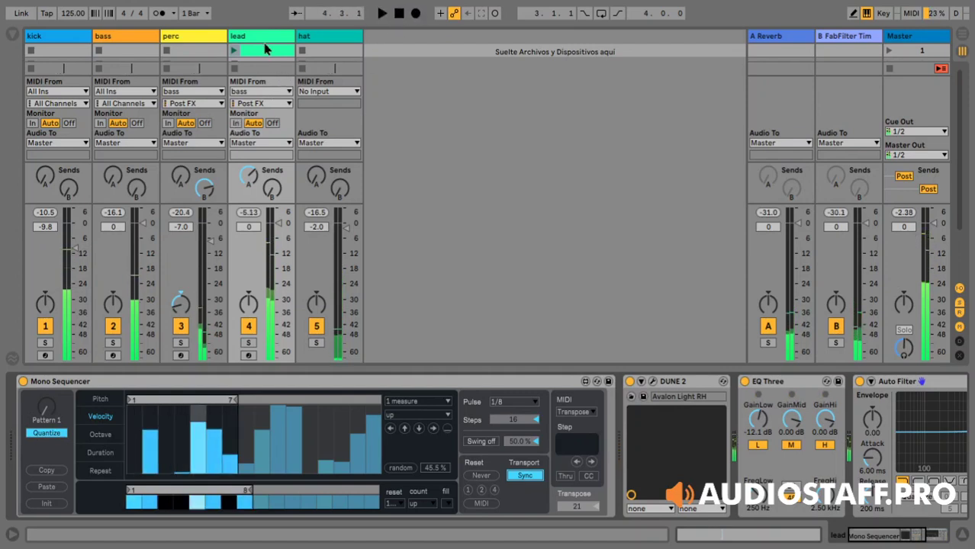
left_click(236, 123)
left_click(167, 123)
left_click(382, 14)
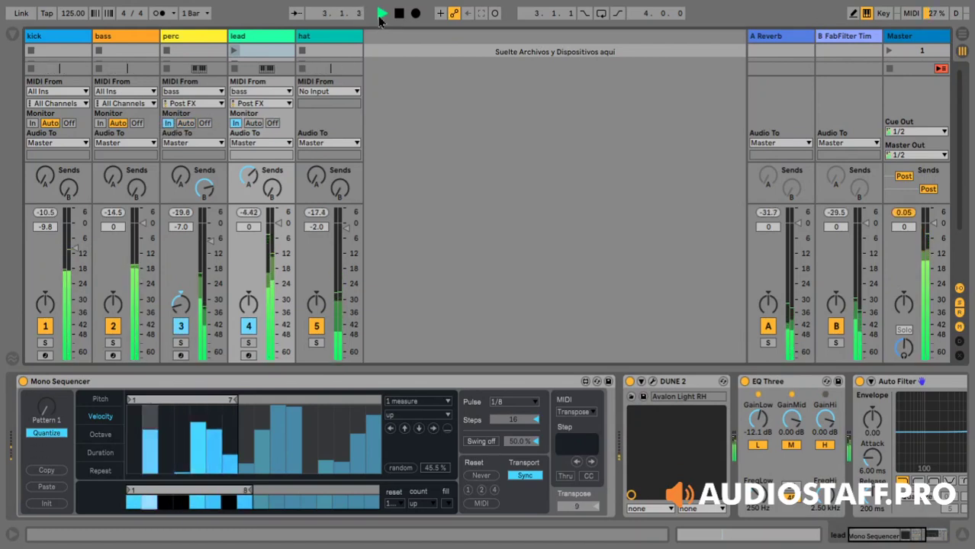
left_click(962, 535)
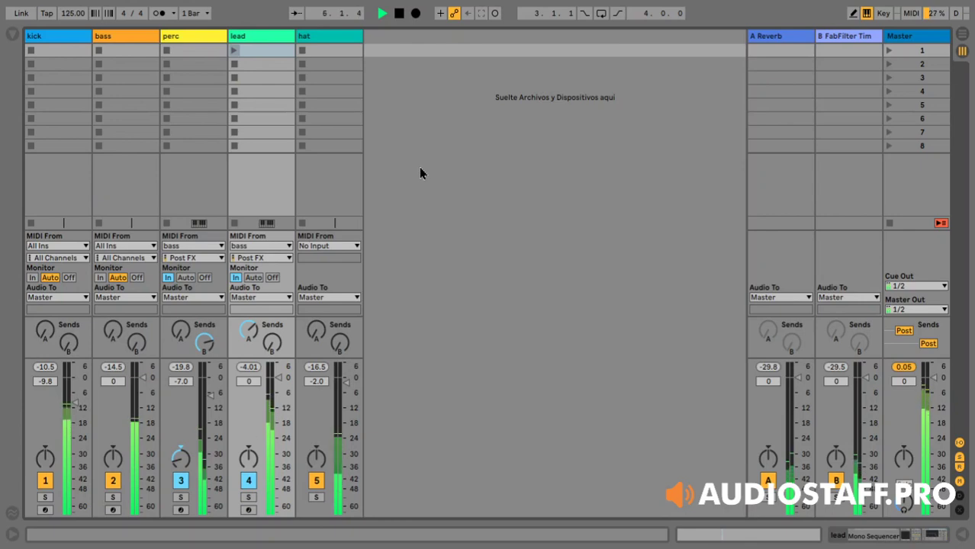
left_click(400, 14)
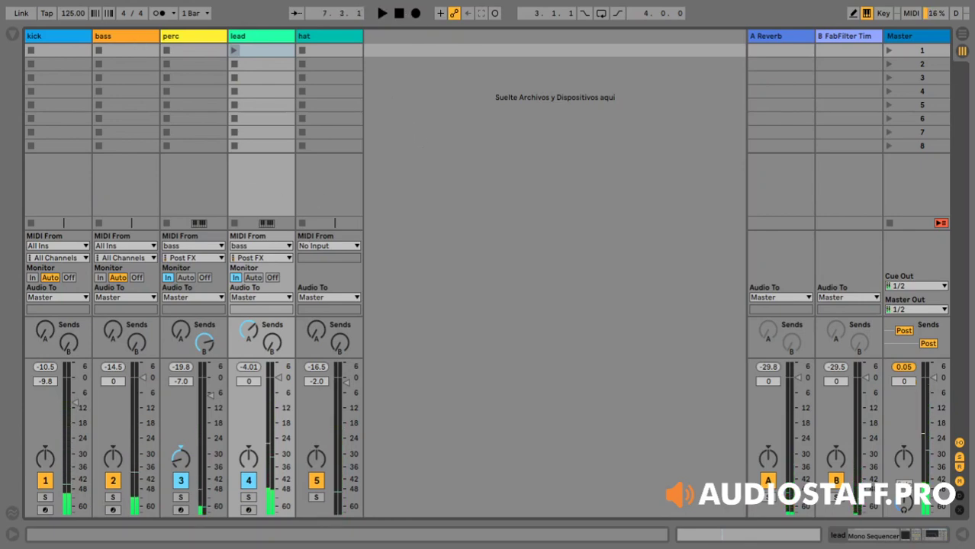
Extend the Octave loop of the bass track's Mono Sequencer to 16 steps and play the set
double_click(125, 37)
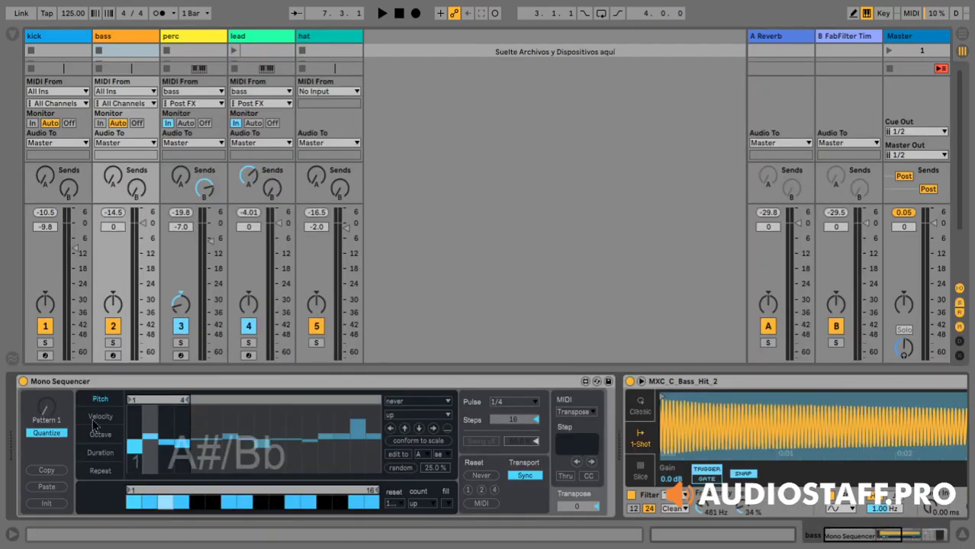
left_click(102, 437)
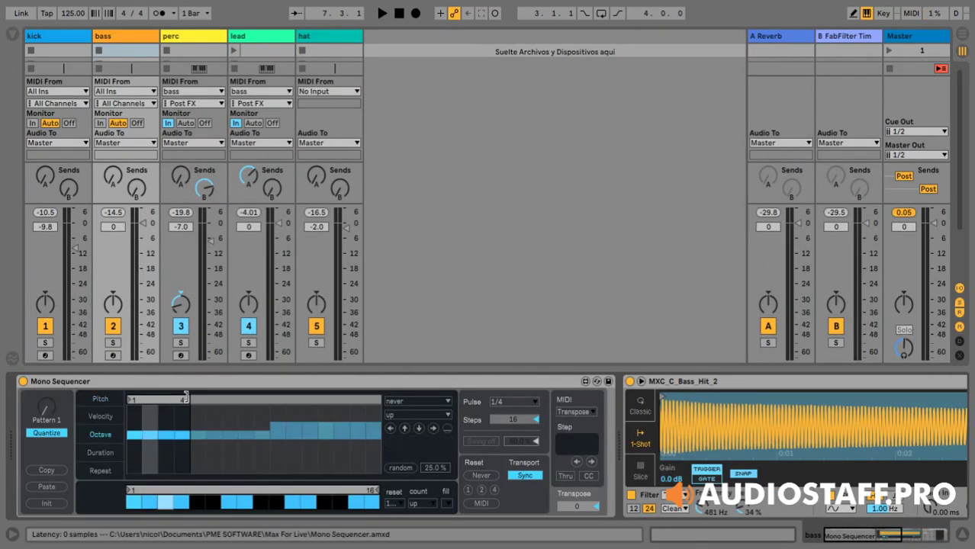
left_click_drag(266, 399, 345, 400)
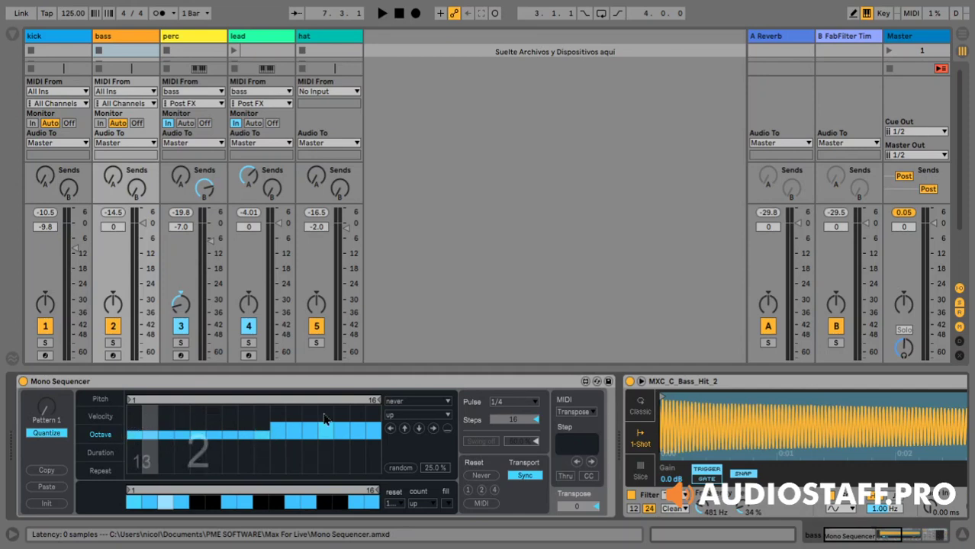
left_click(383, 13)
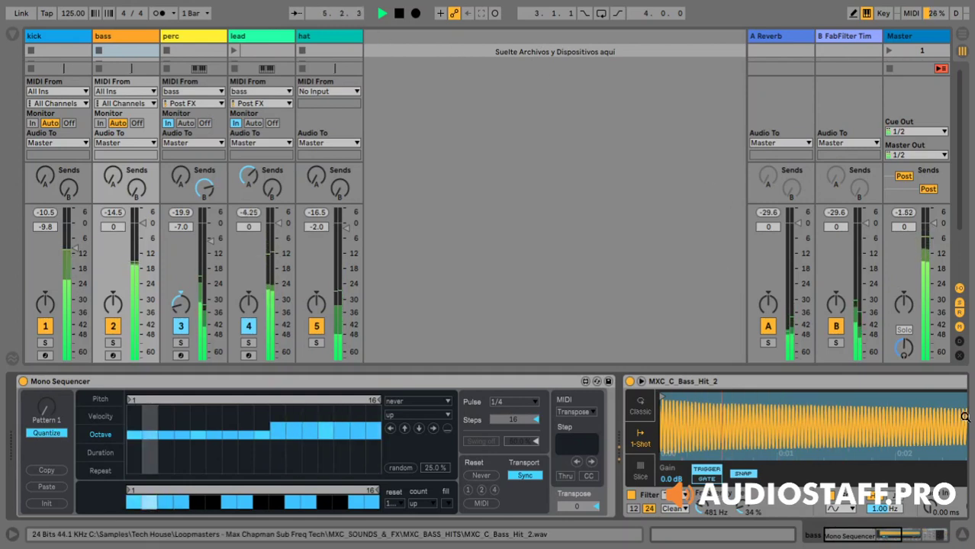
In the hat sequencer's Repeat lane, set steps 6 and 8 to 10 and steps 12 and 15 to 8, auditioning with playback
left_click(335, 39)
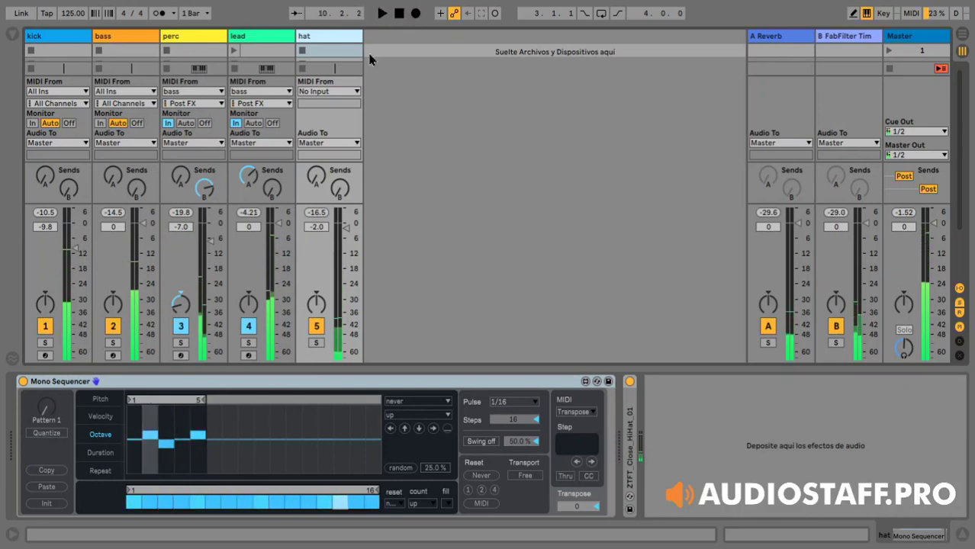
left_click(101, 471)
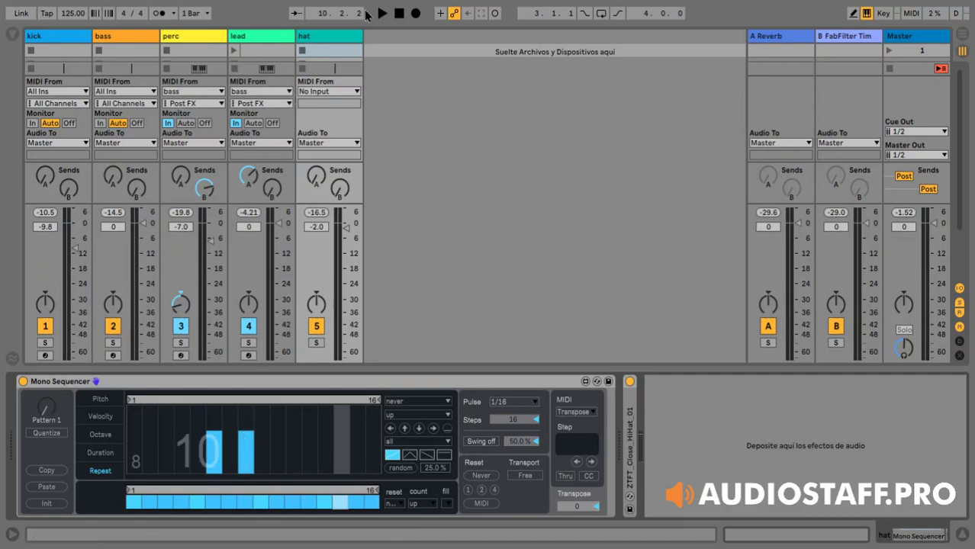
left_click(381, 13)
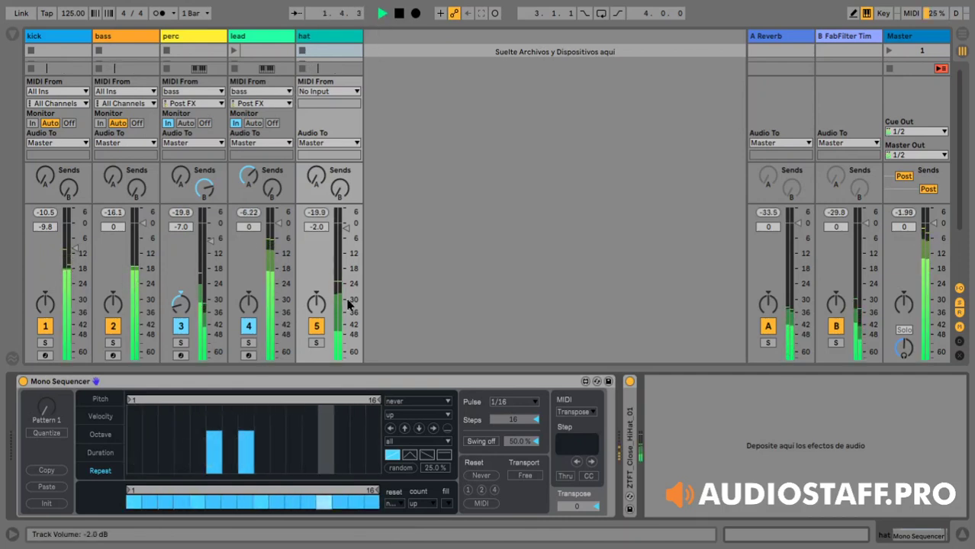
left_click(318, 446)
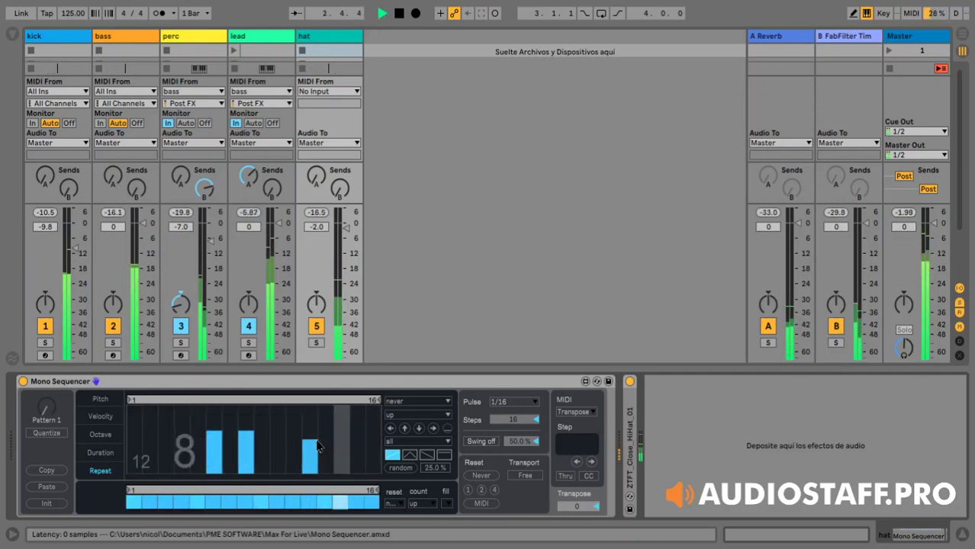
left_click(359, 435)
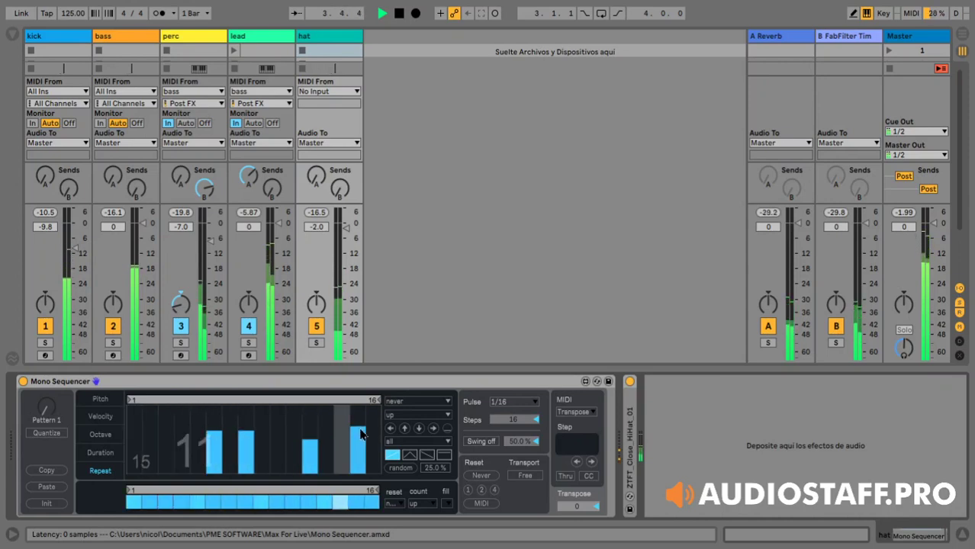
left_click_drag(361, 434, 366, 447)
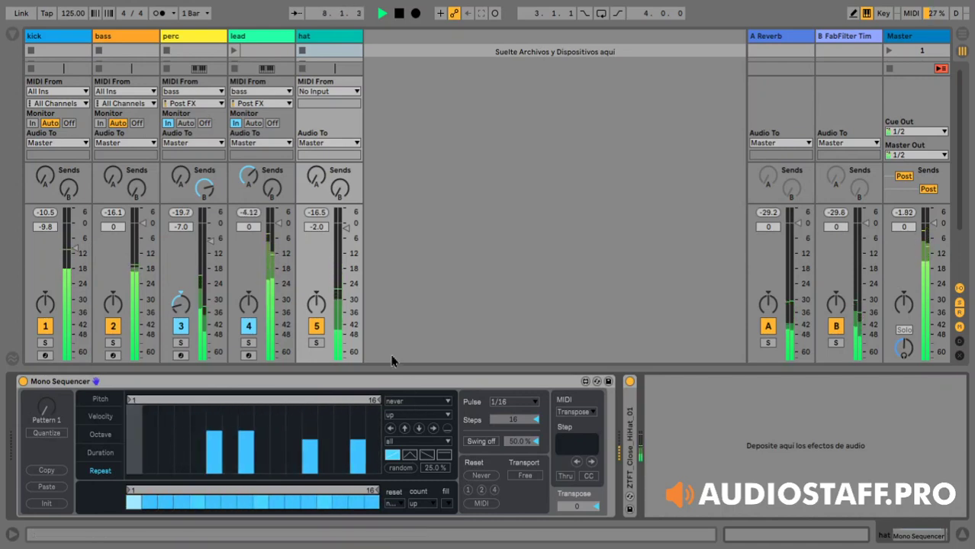
Audition the hat in solo, setting its sequencer's Pulse to 1/4 and raising the hat track's send to the Reverb return
left_click(316, 343)
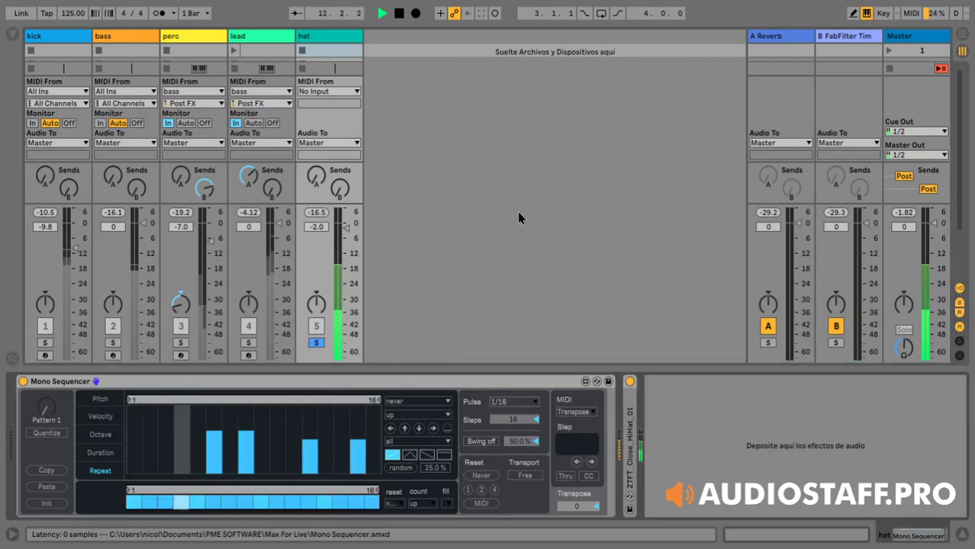
left_click_drag(511, 402, 500, 227)
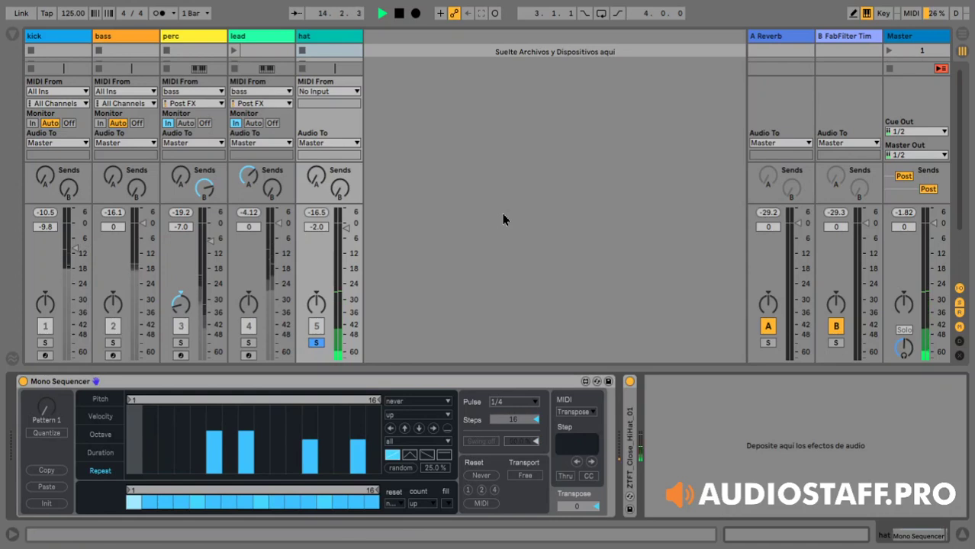
left_click(316, 345)
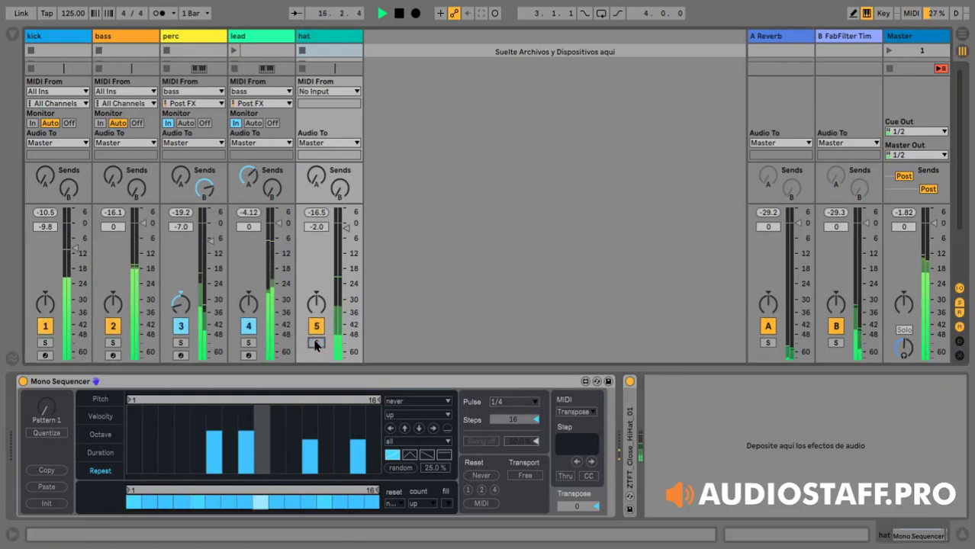
left_click_drag(316, 178, 316, 100)
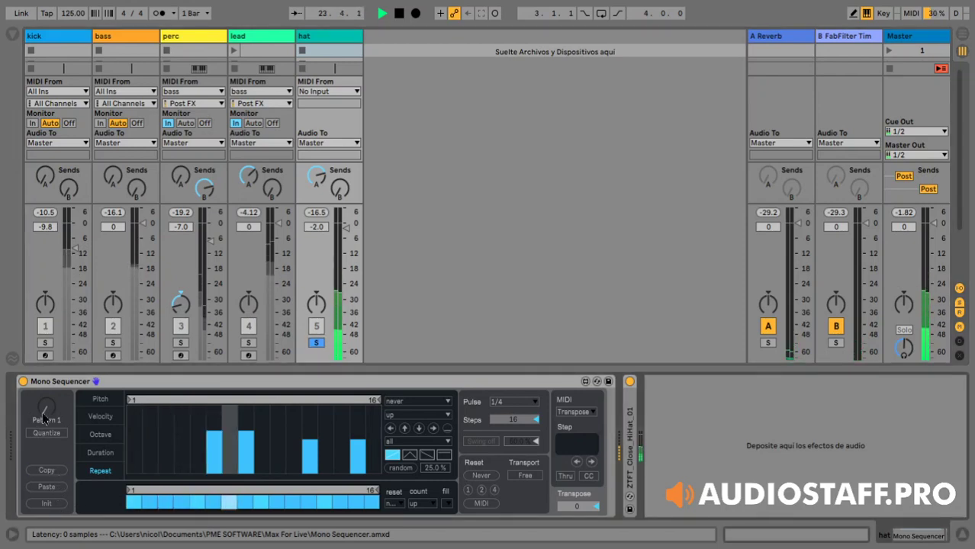
Copy the hat sequencer's Pattern 1 into Pattern 2 and take the hat track out of solo
left_click_drag(47, 408, 47, 398)
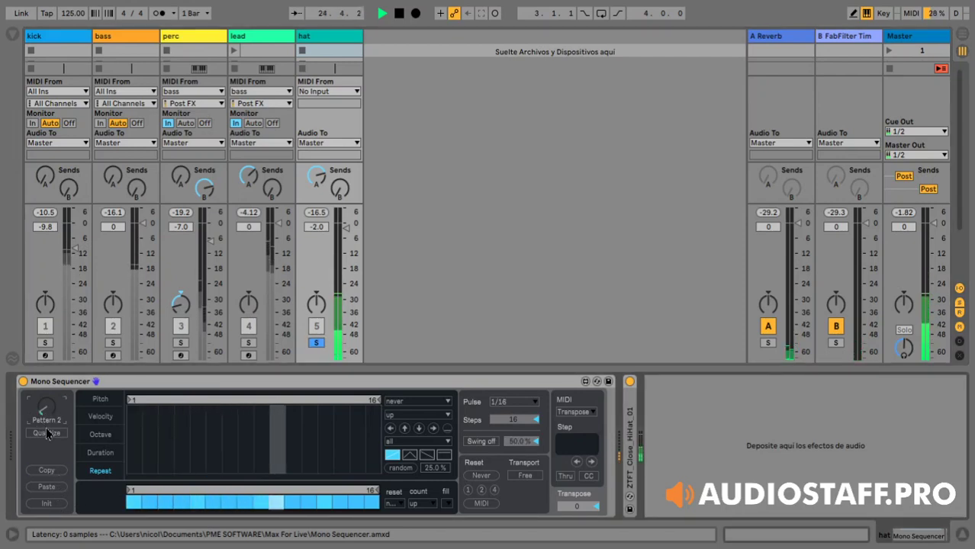
left_click(61, 490)
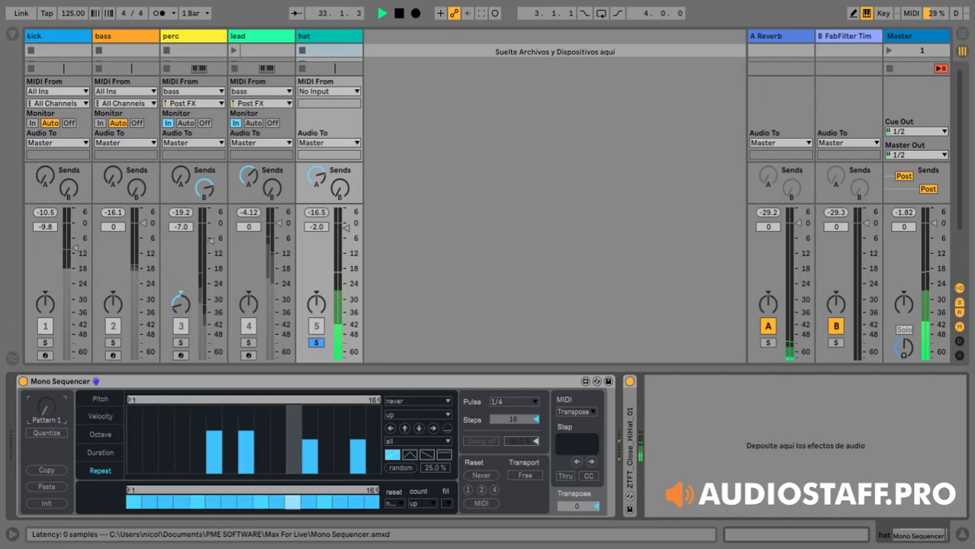
left_click(315, 343)
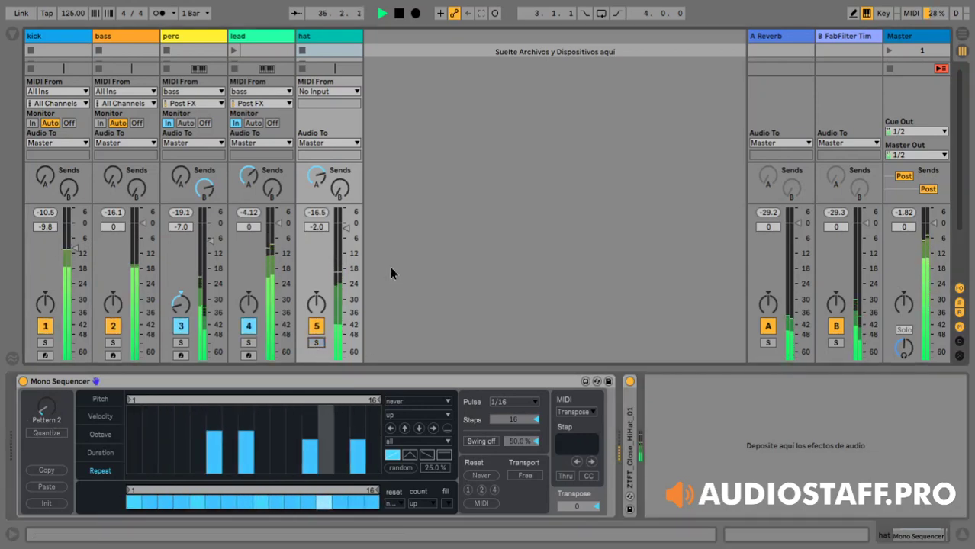